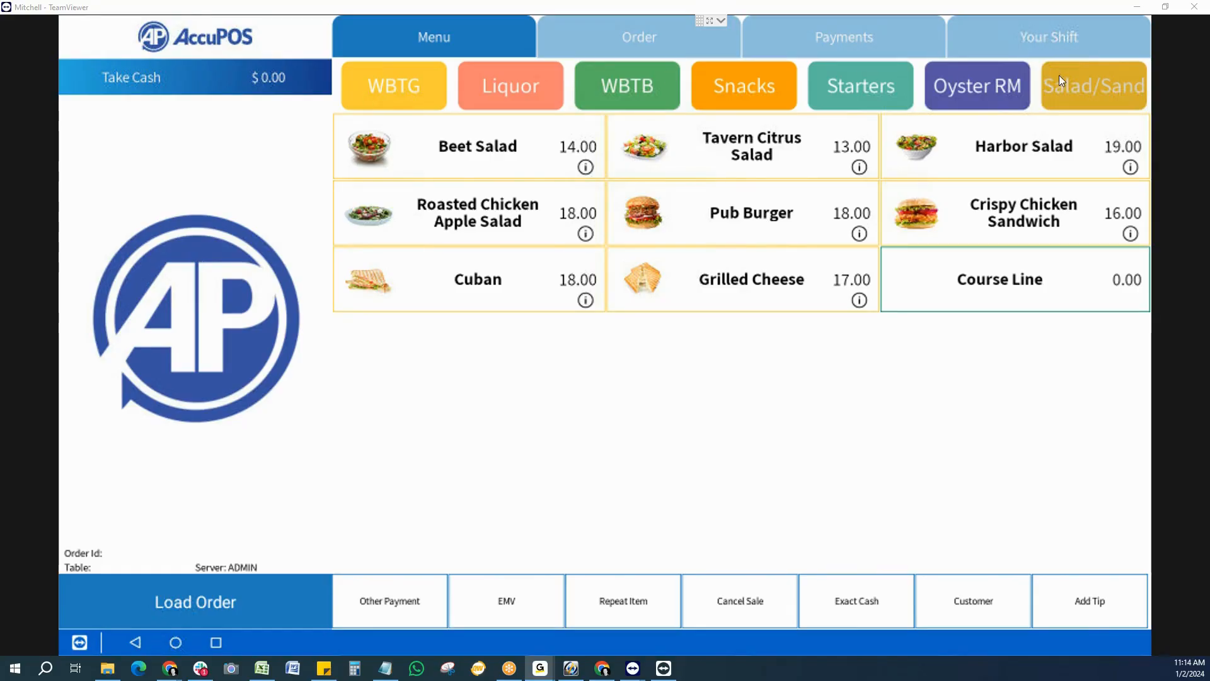
# Read the ingredient descriptions of the Beet Salad and the Crispy Chicken Sandwich.
pyautogui.moveTo(424, 85); pyautogui.dragTo(497, 89)
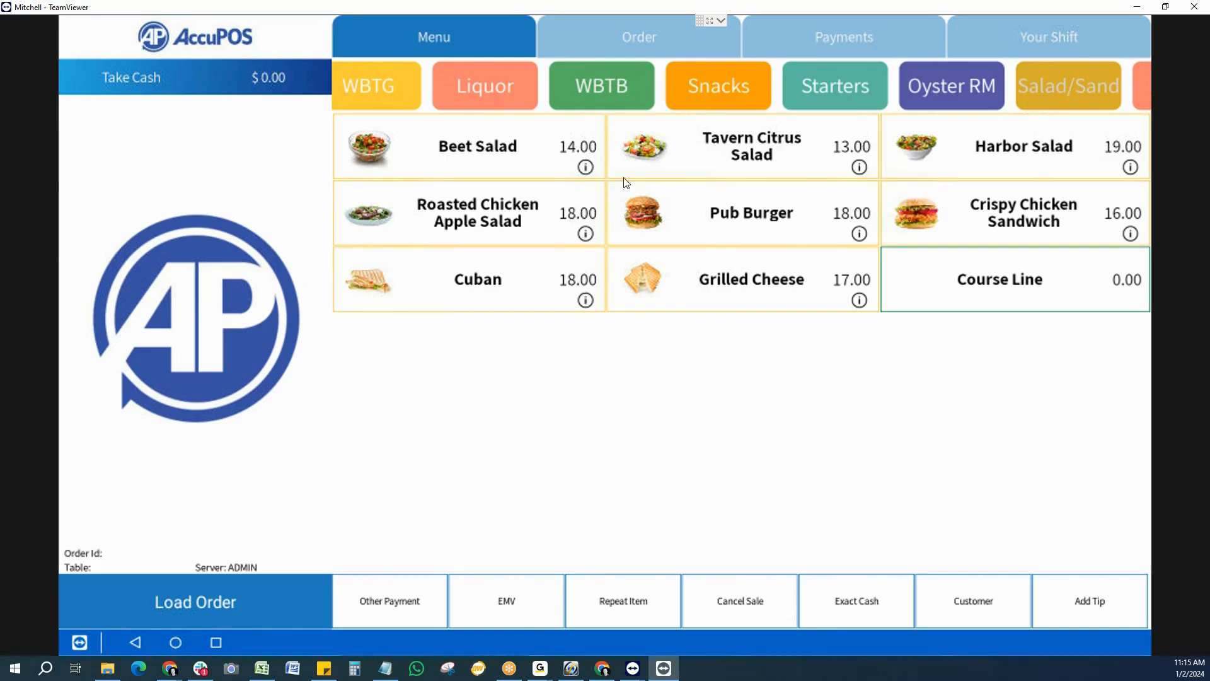
pyautogui.click(586, 167)
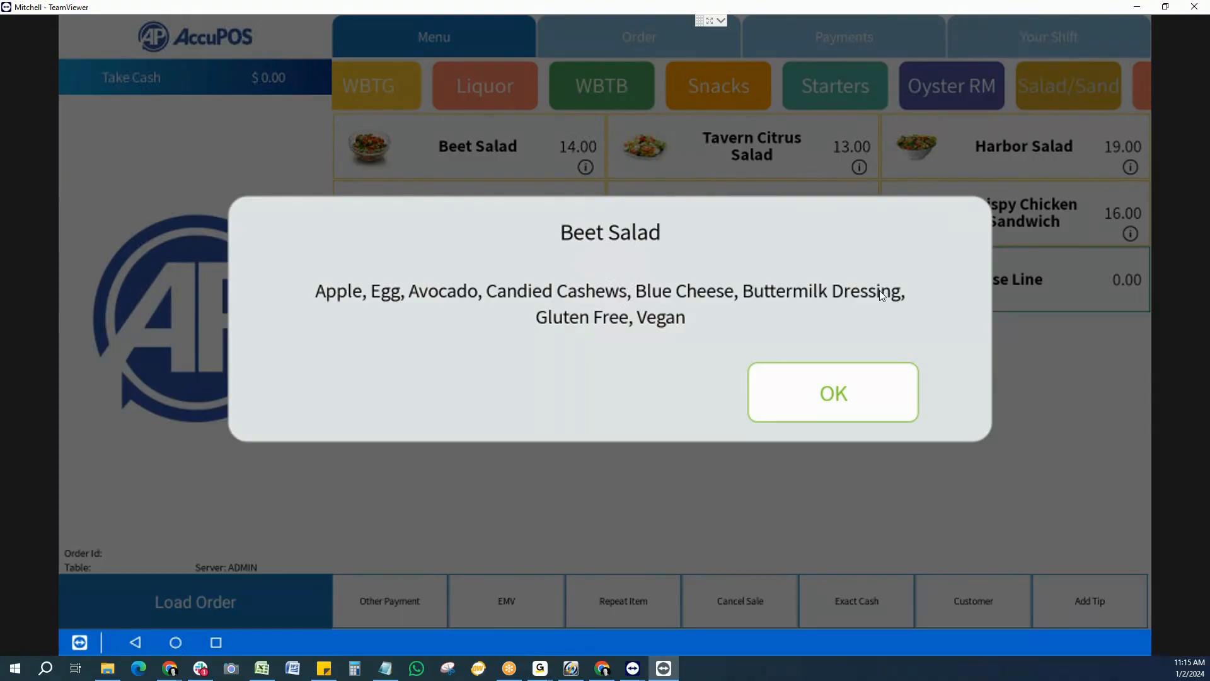
pyautogui.click(873, 401)
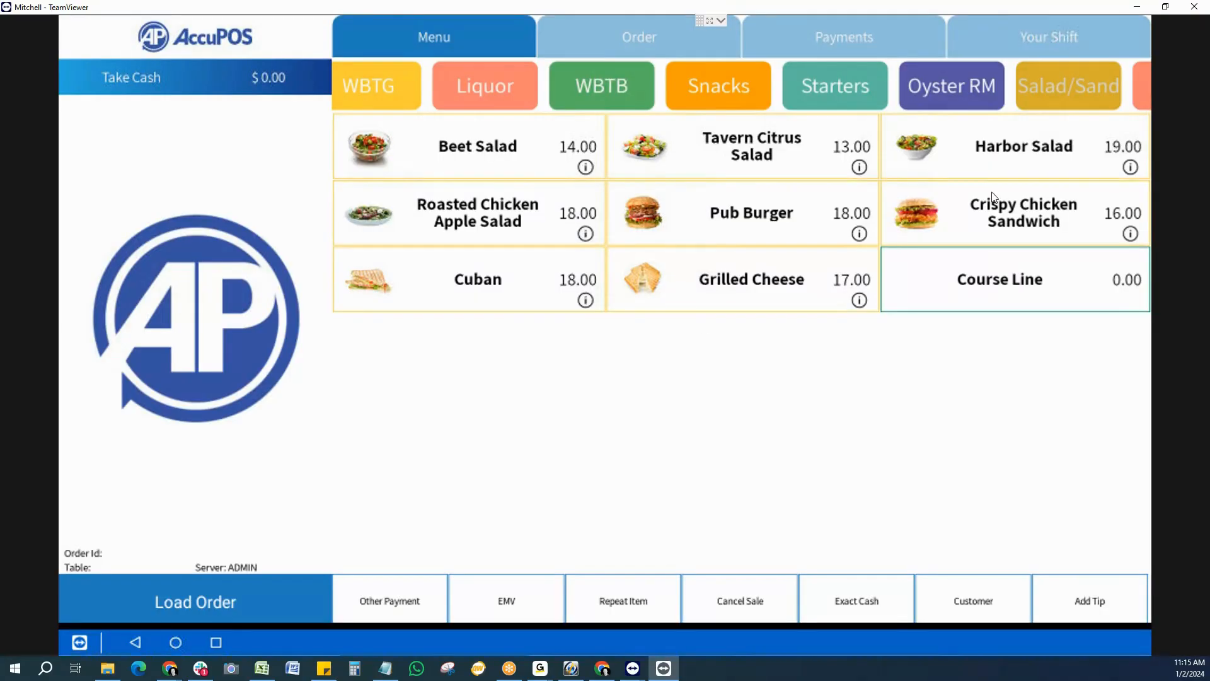
pyautogui.click(1128, 234)
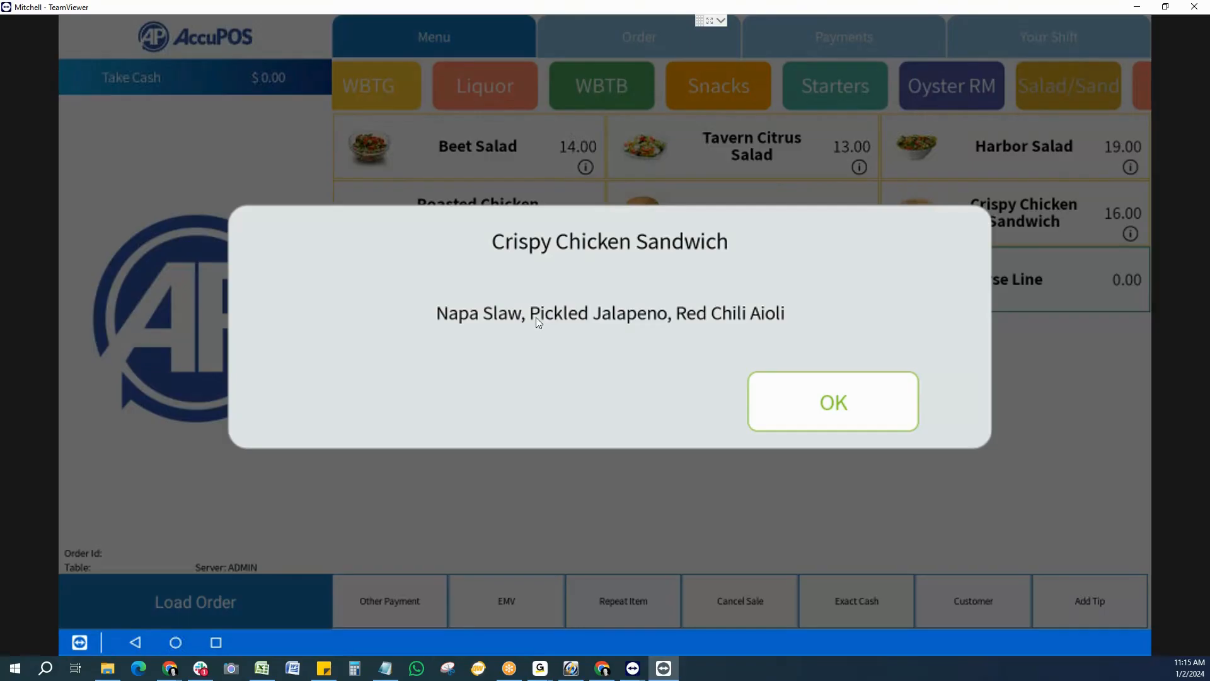
pyautogui.click(809, 407)
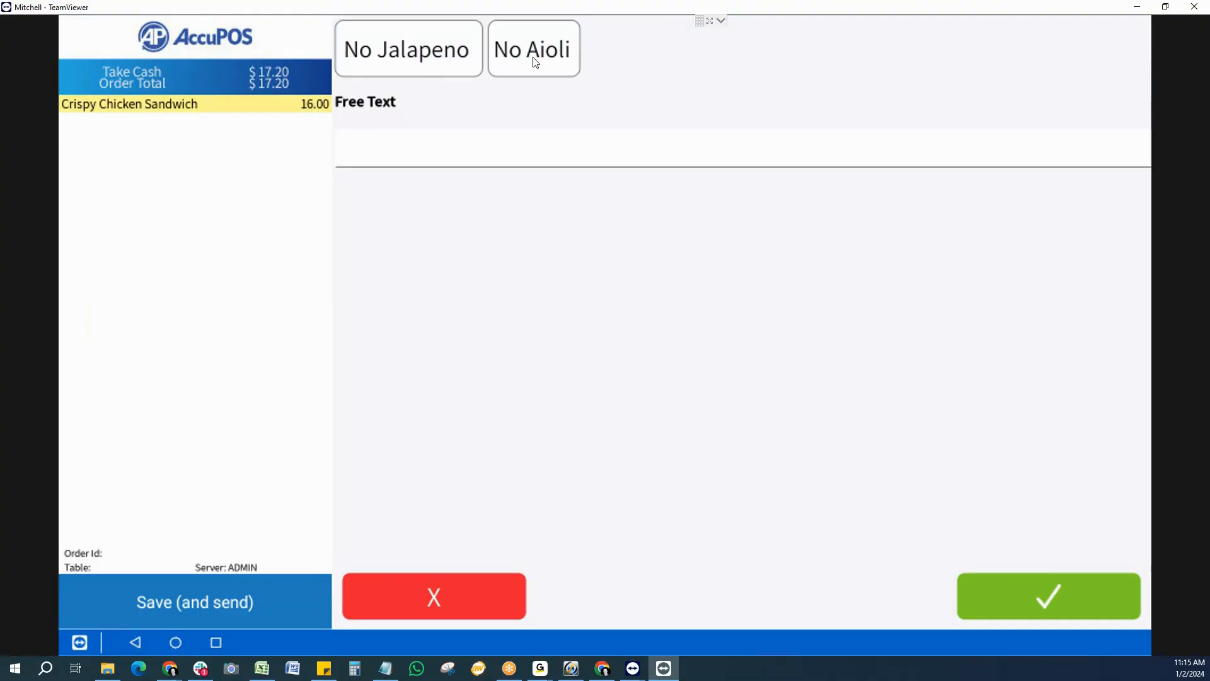
# Add a Crispy Chicken Sandwich to the order without any modifiers or free text.
pyautogui.click(513, 155)
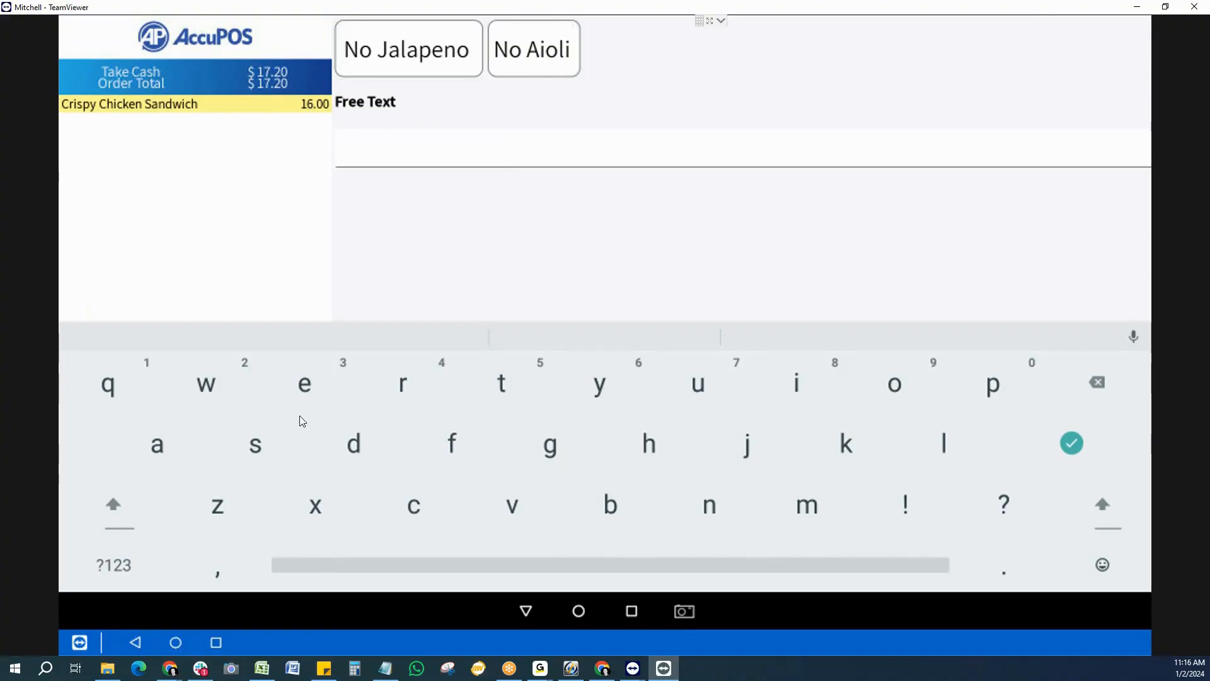
pyautogui.click(531, 611)
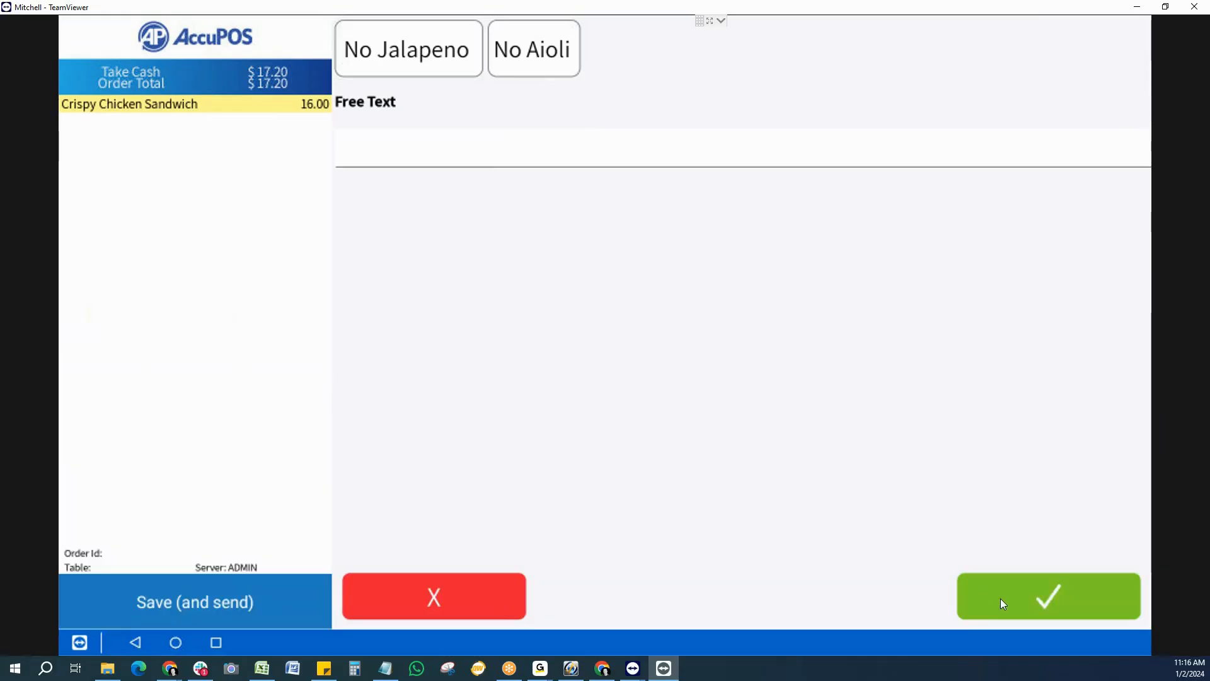
pyautogui.click(1002, 604)
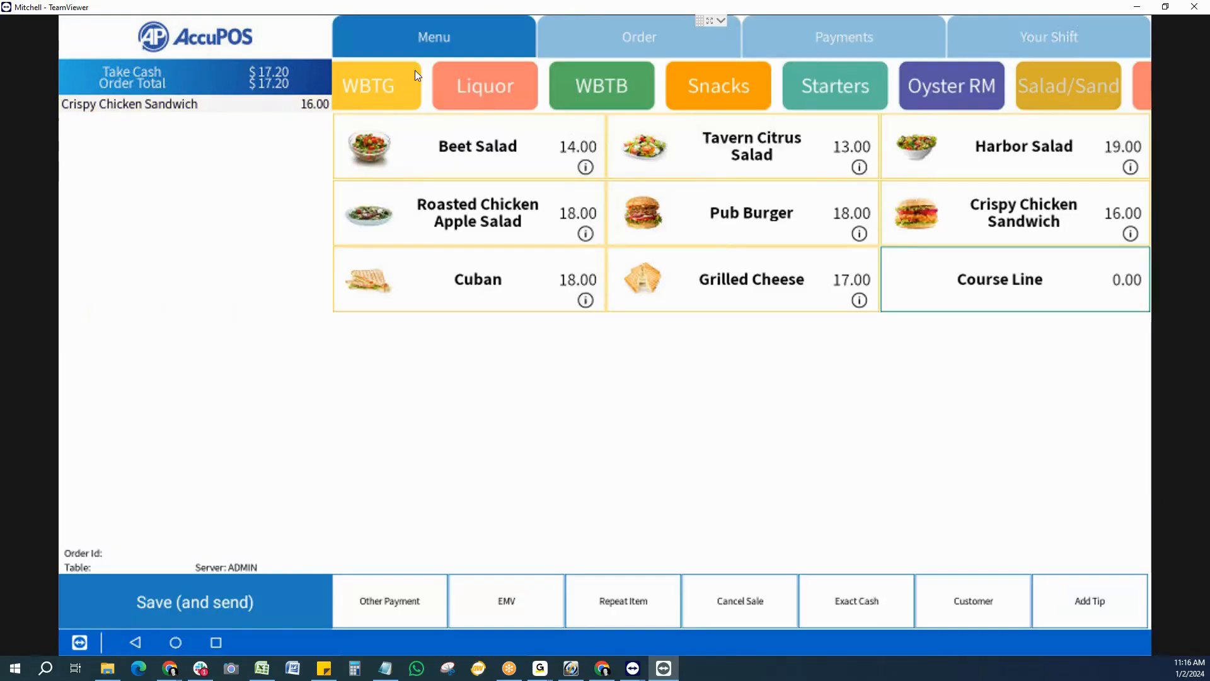
# Add the plain Vodka from the Liquor category to the order without mixers, garnish or prep options.
pyautogui.click(477, 82)
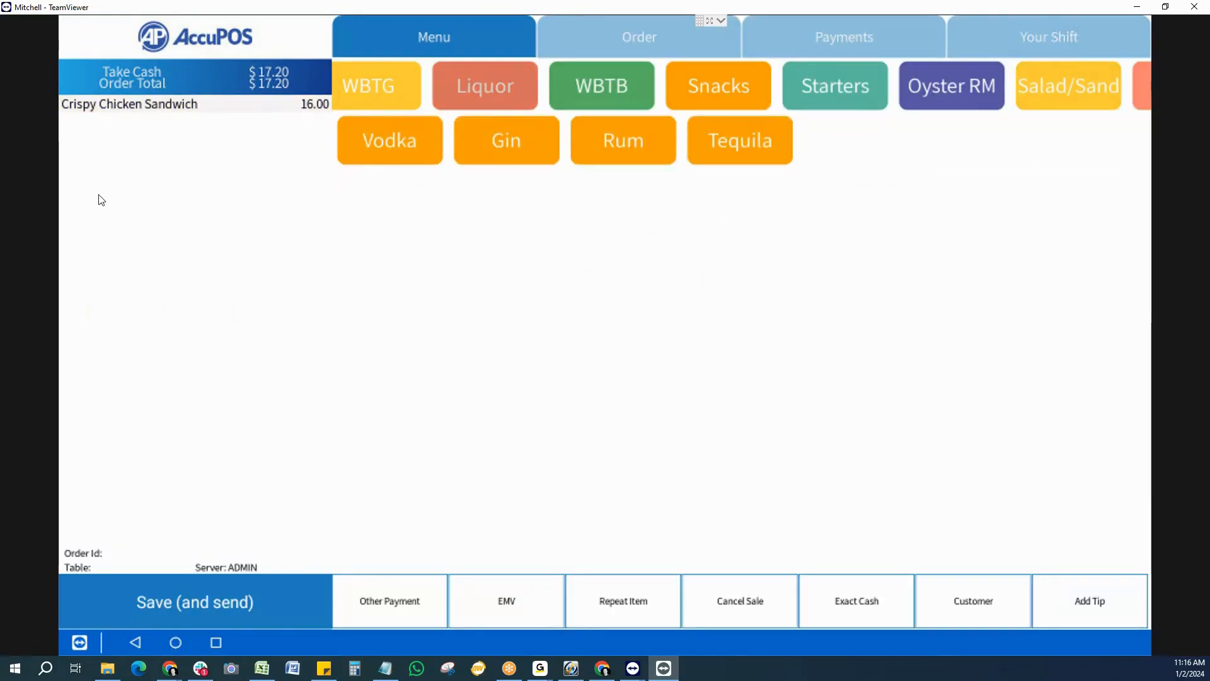
pyautogui.click(403, 157)
pyautogui.click(423, 159)
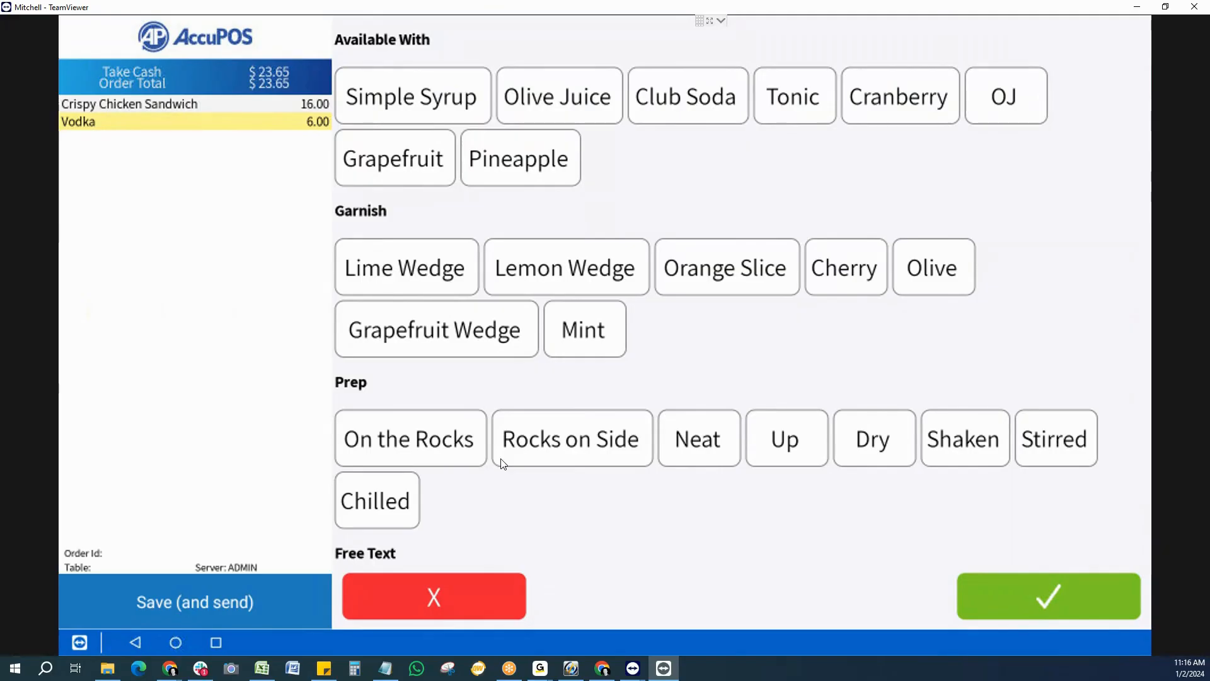
pyautogui.scroll(-1, 594, 513)
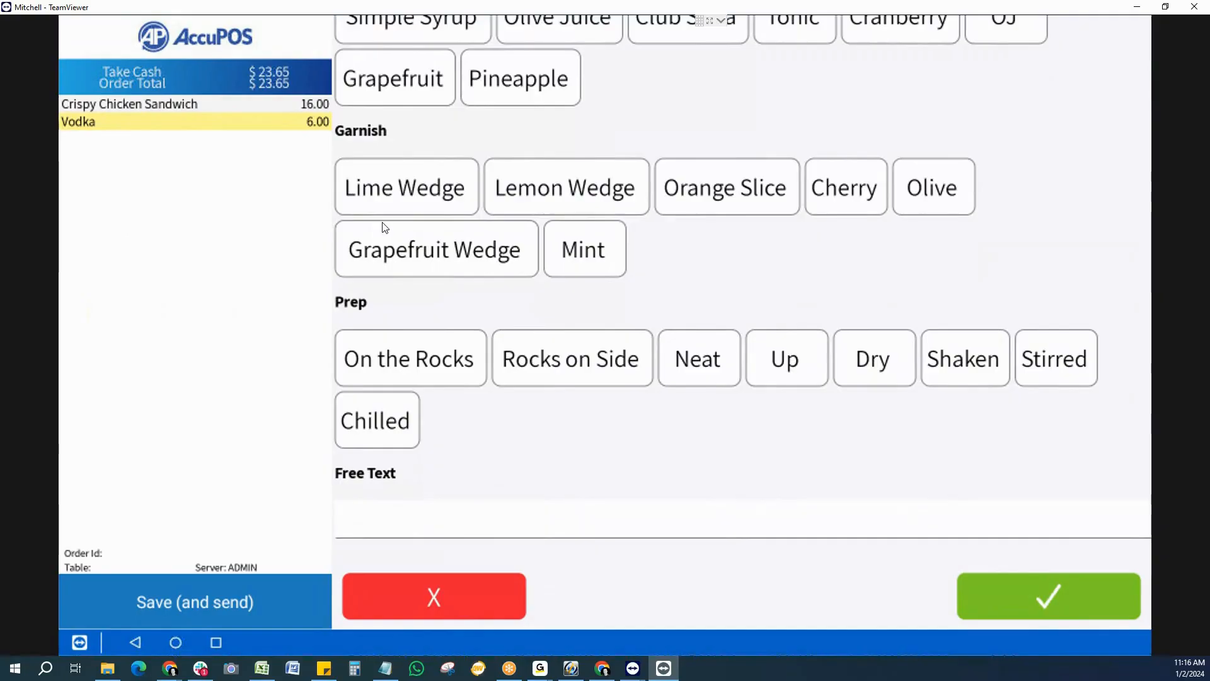
pyautogui.click(425, 588)
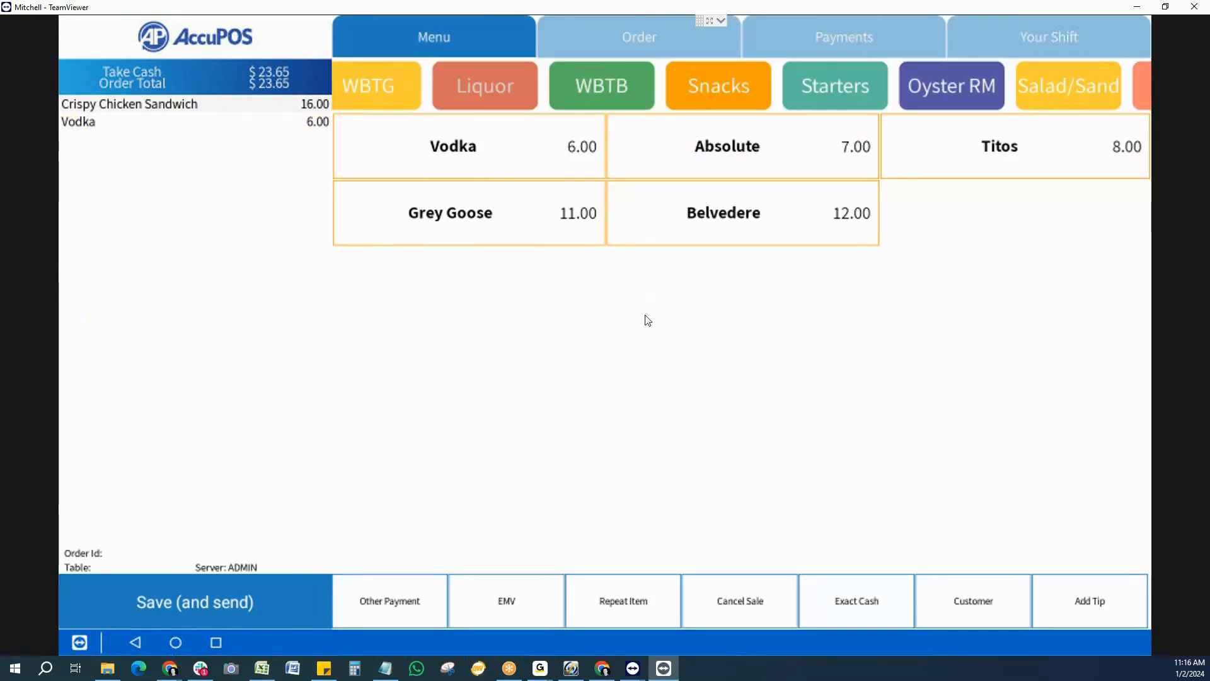
# Save and send the order with the customer's first name as its order ID, and reload that saved order.
pyautogui.moveTo(498, 80); pyautogui.dragTo(414, 88)
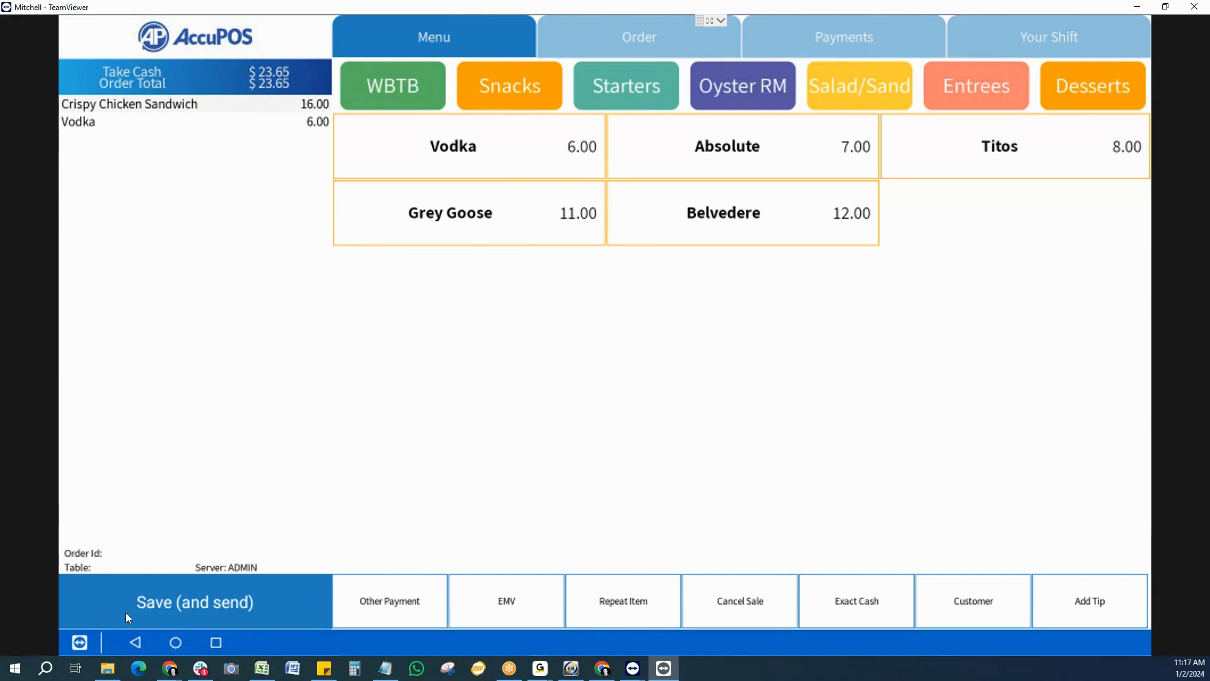
pyautogui.click(142, 607)
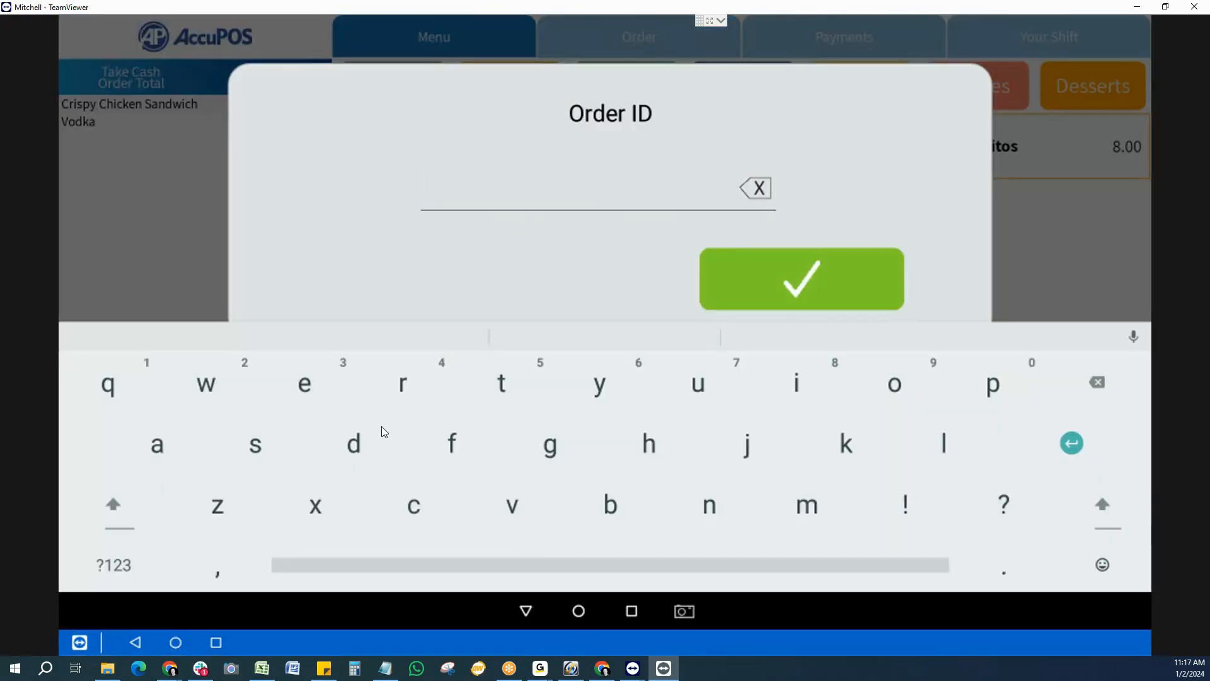
pyautogui.write('joe')
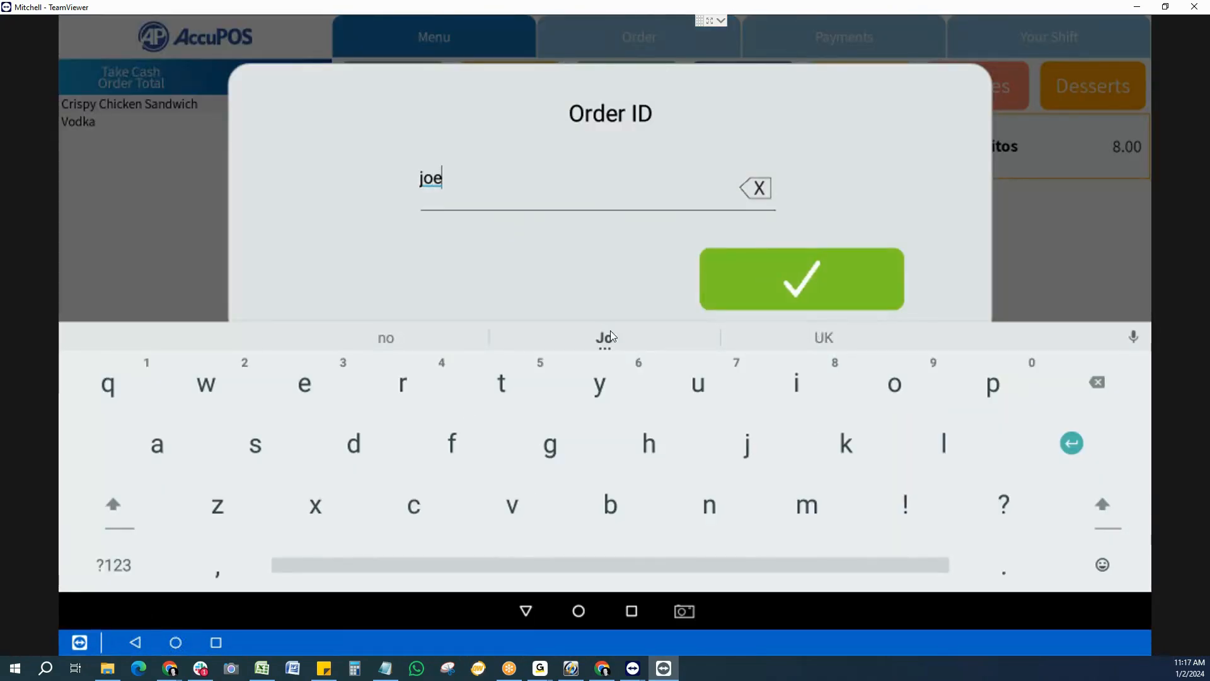
pyautogui.press('Return')
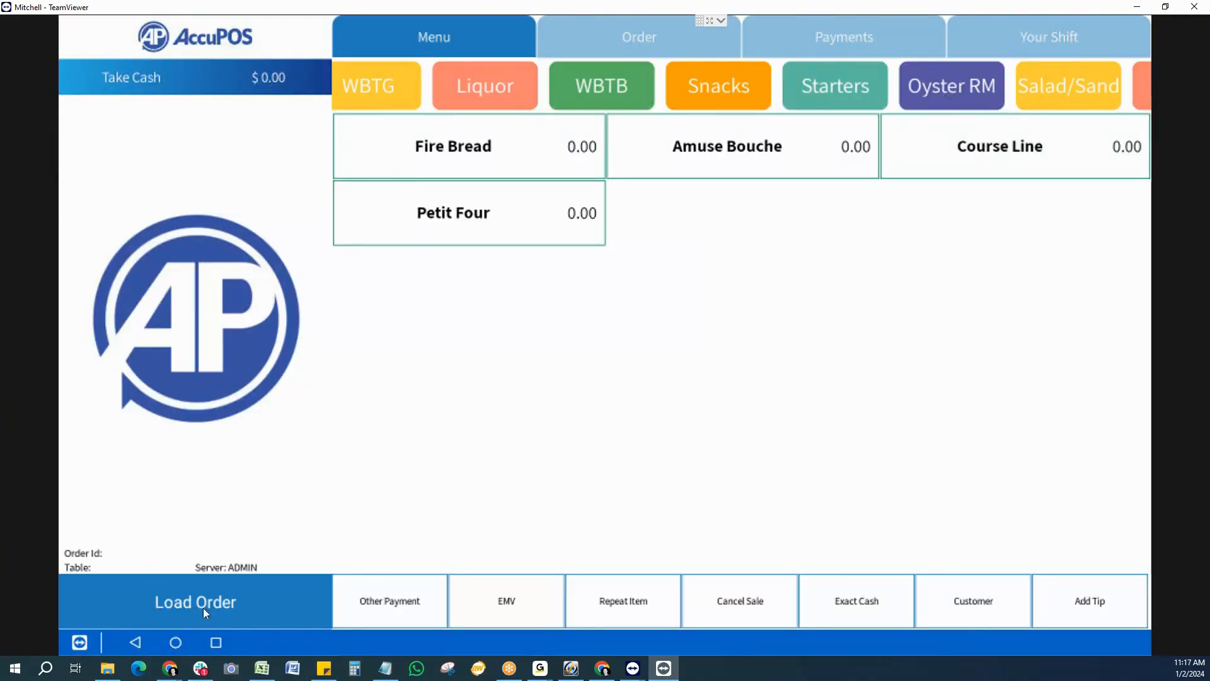
pyautogui.click(176, 604)
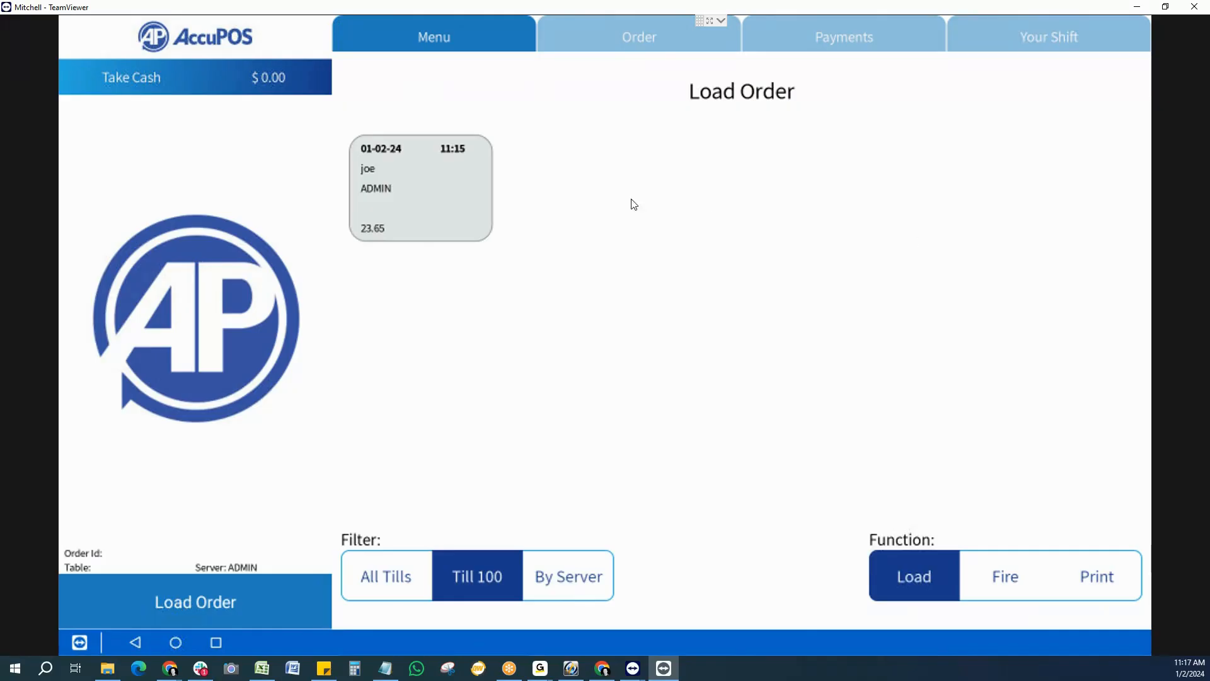
pyautogui.click(422, 196)
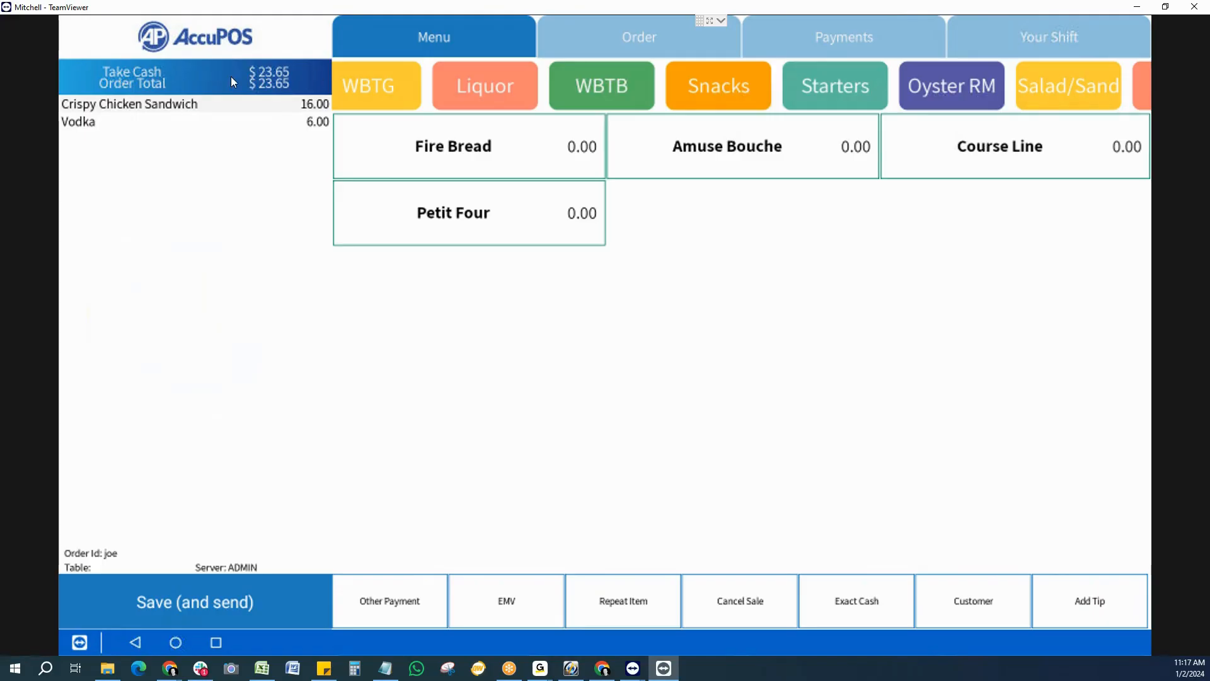
# Look through the payment options: cash entry, the other tender types and the gift card balance lookup.
pyautogui.click(214, 73)
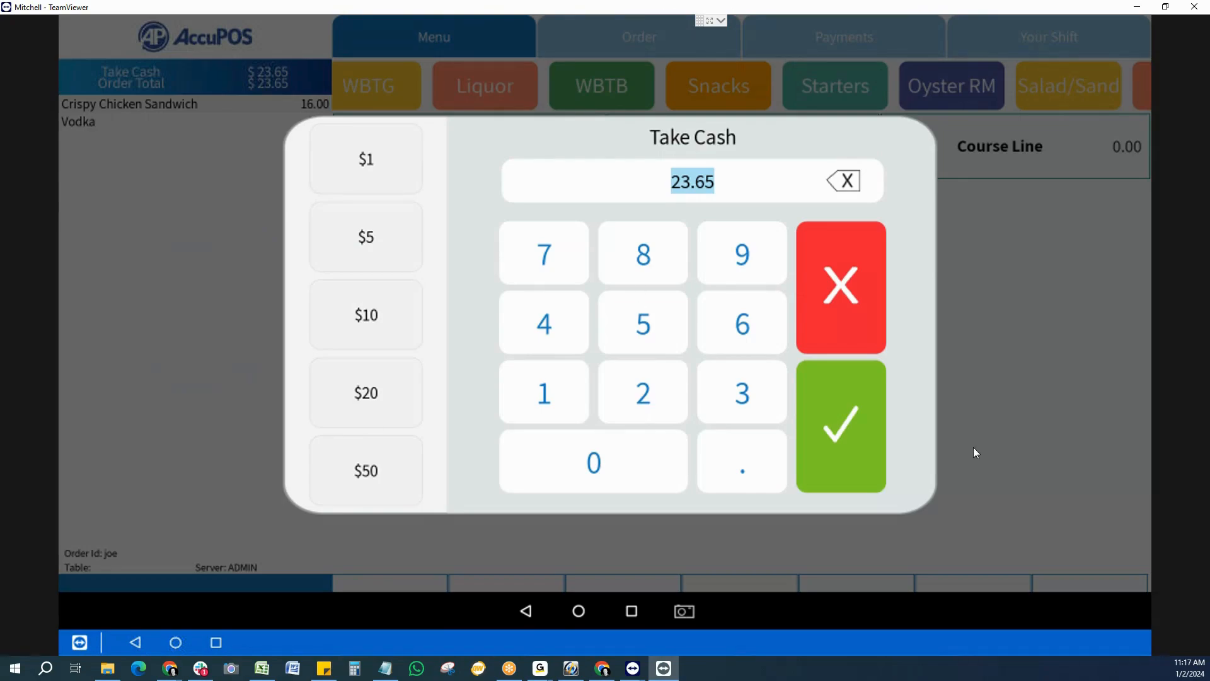
pyautogui.click(864, 311)
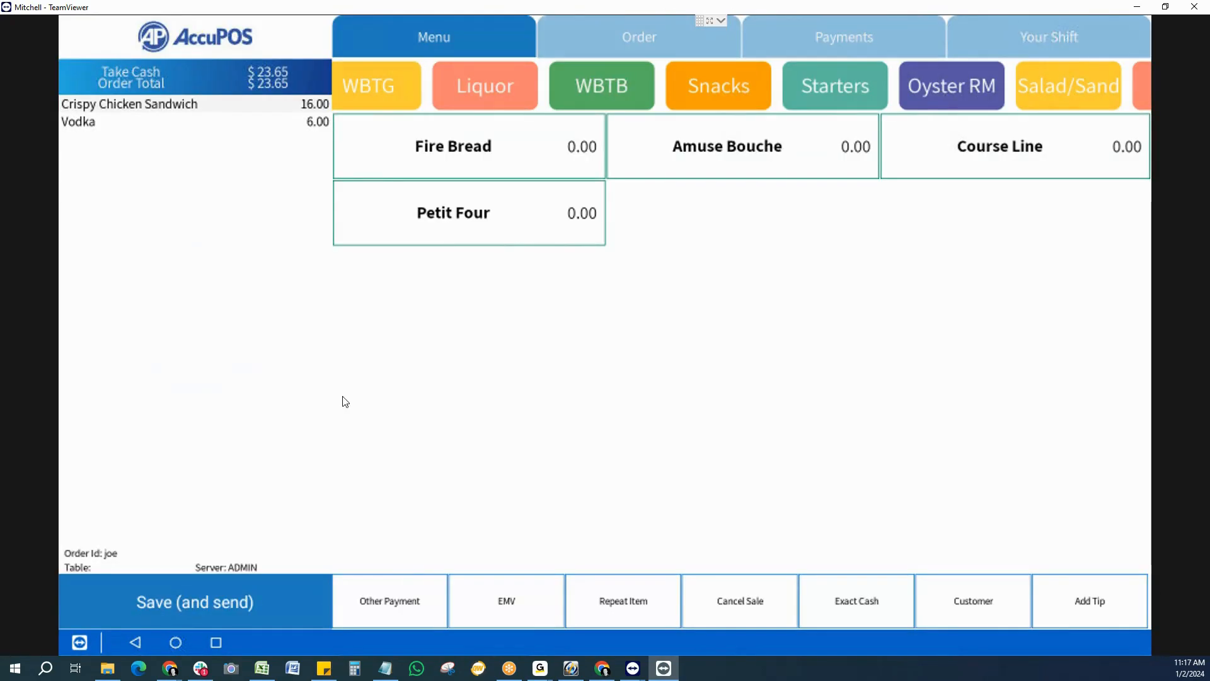
pyautogui.click(489, 426)
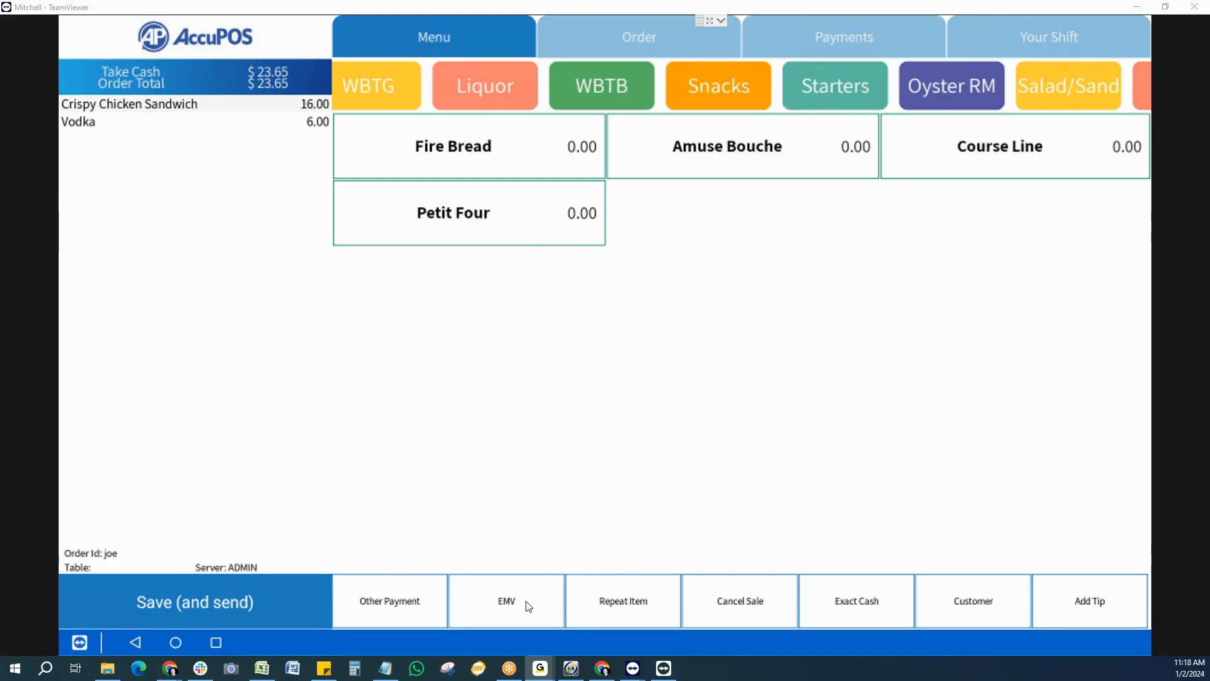
pyautogui.click(386, 611)
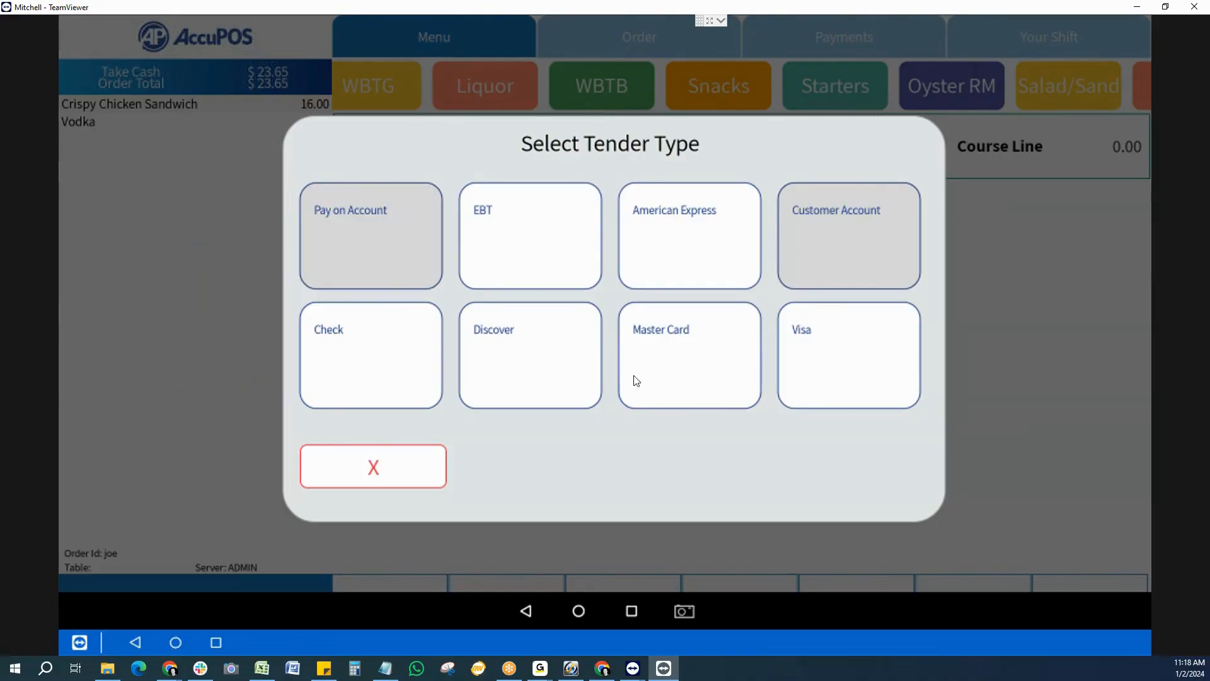
pyautogui.click(380, 471)
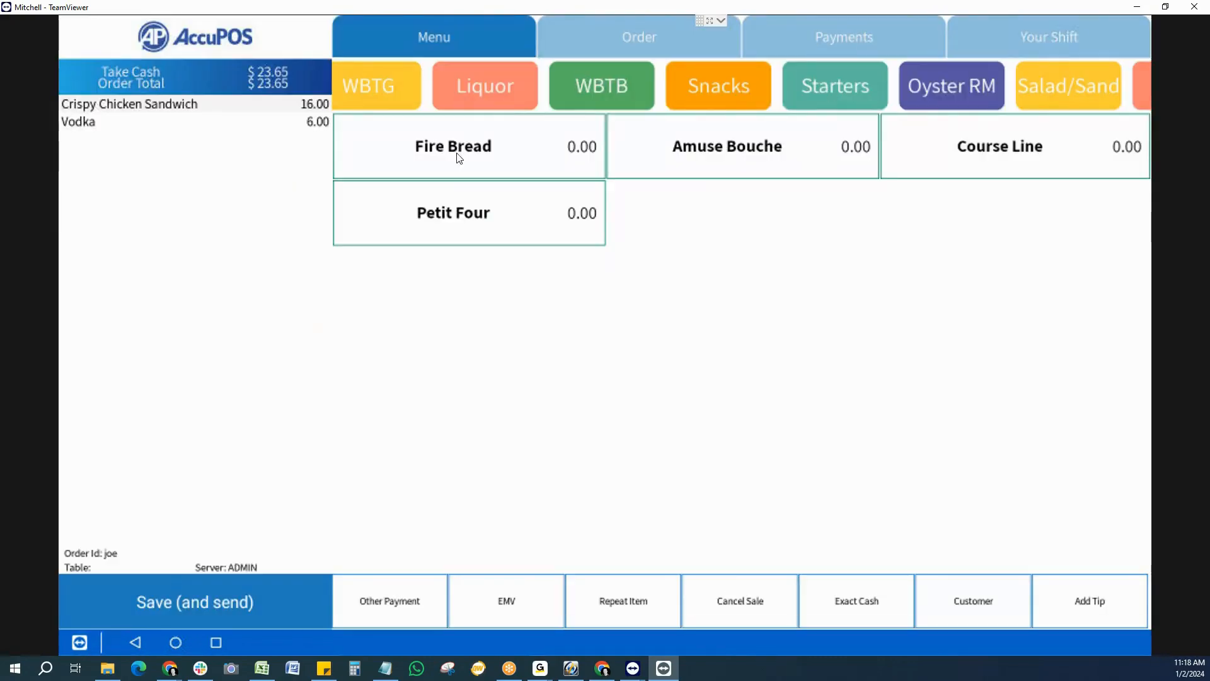
pyautogui.click(805, 38)
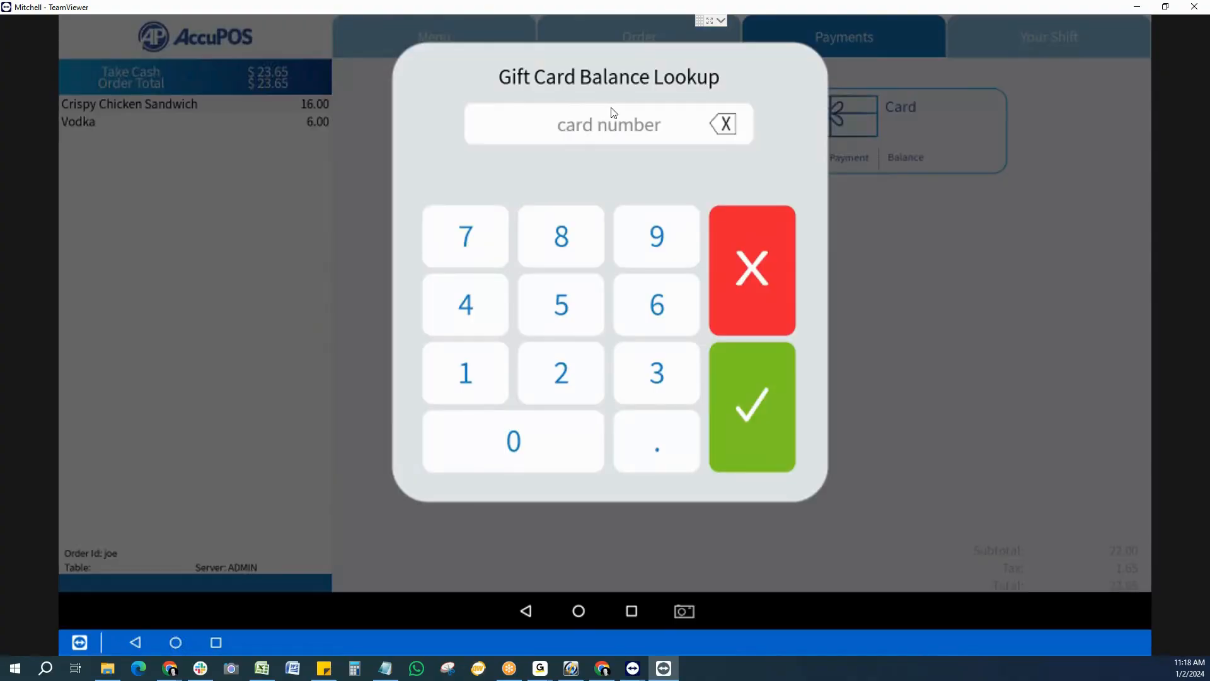
pyautogui.click(770, 273)
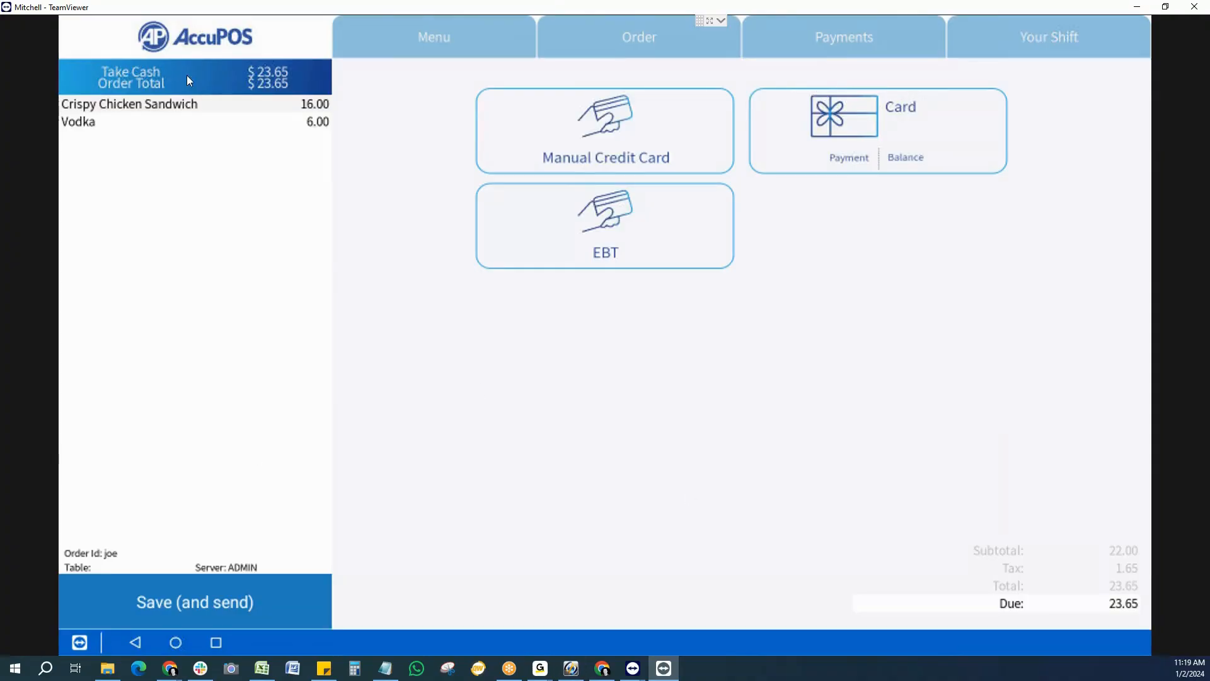
# Take the exact order amount in cash and complete the sale with no receipt.
pyautogui.click(496, 49)
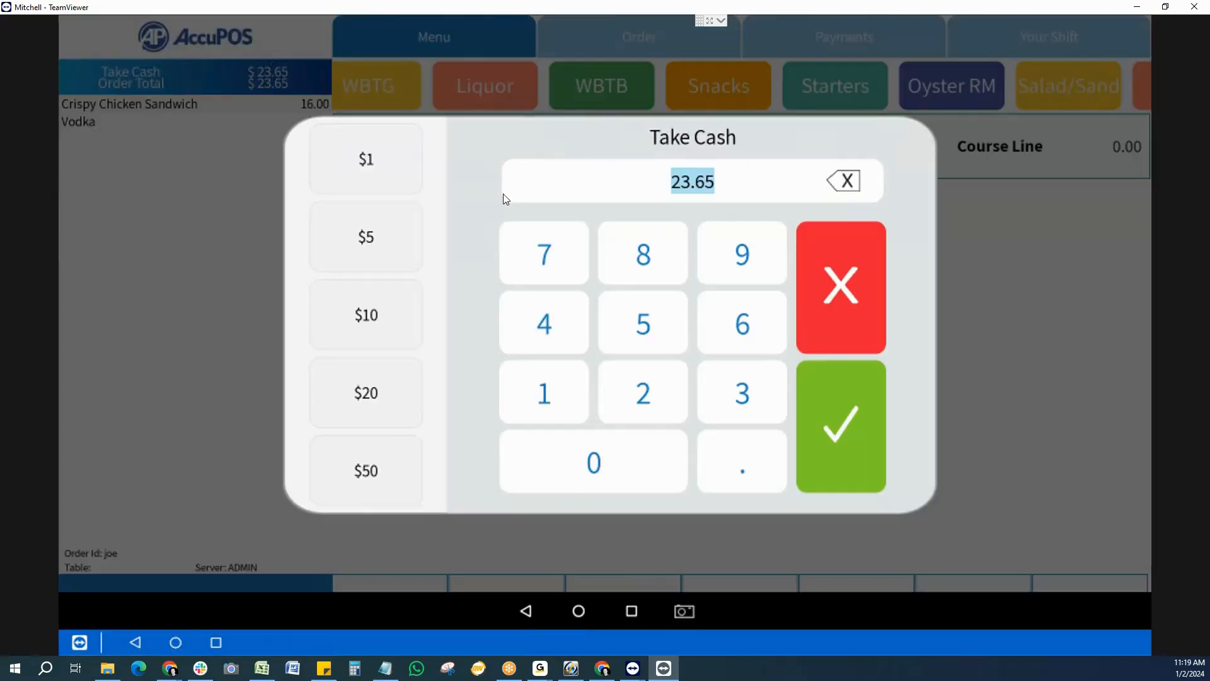
pyautogui.click(831, 433)
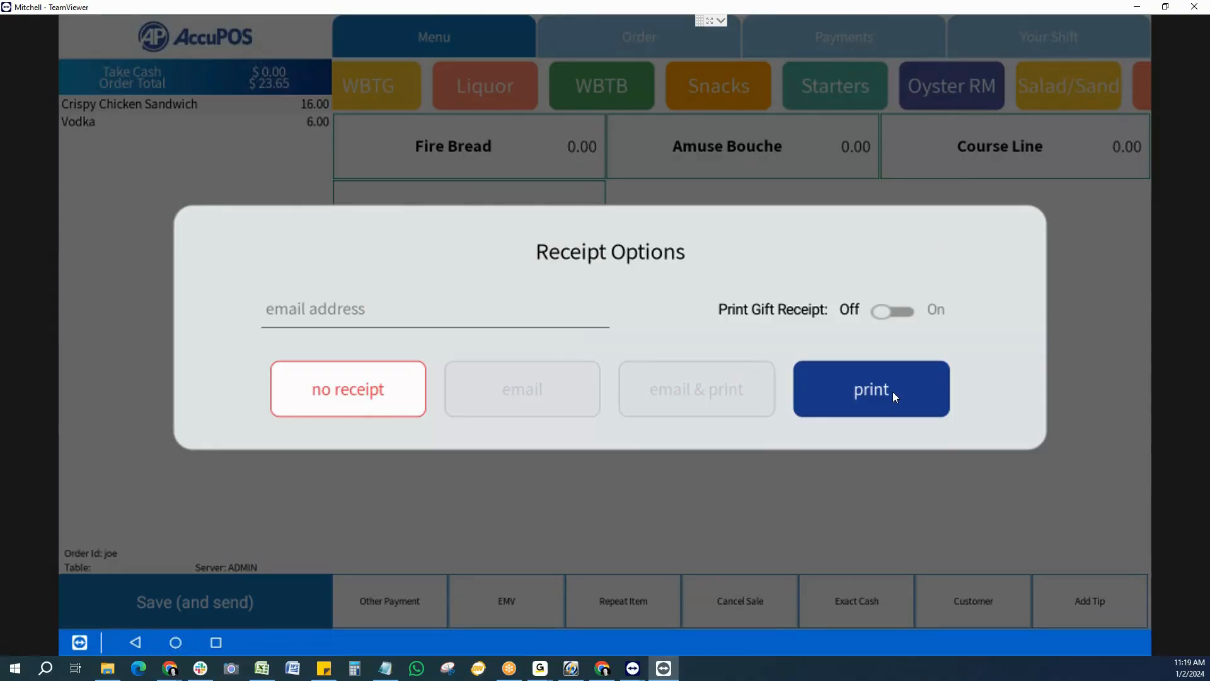
pyautogui.click(291, 313)
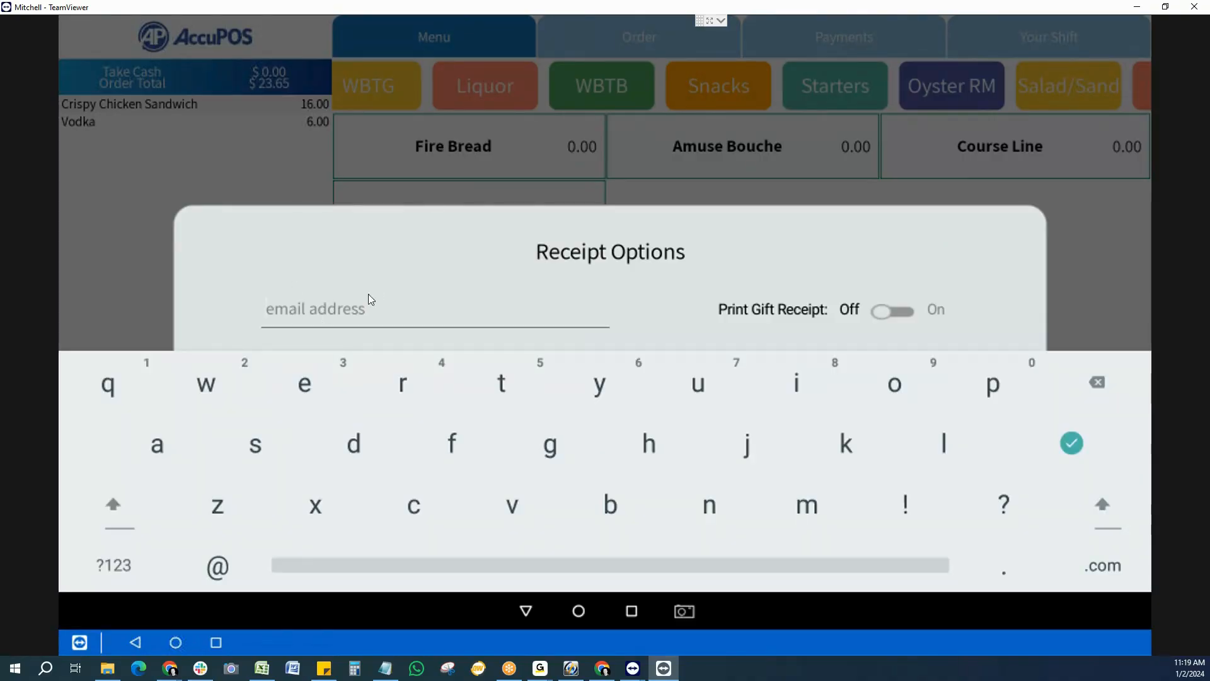
pyautogui.click(530, 609)
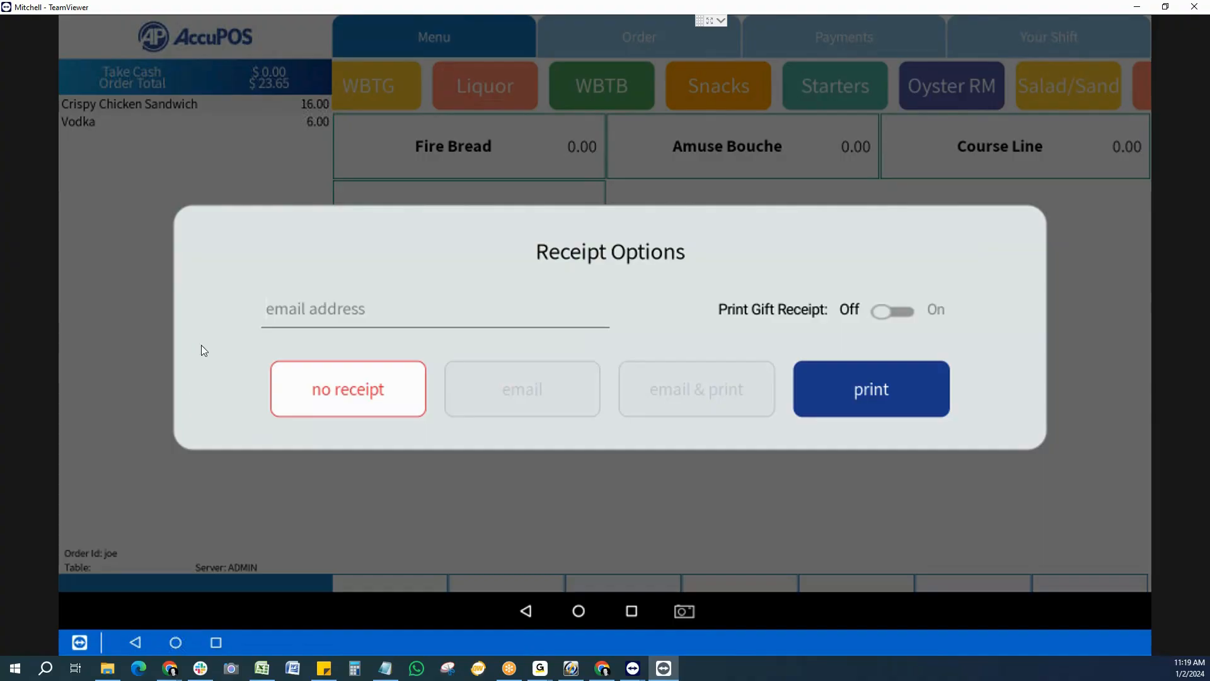
pyautogui.click(358, 395)
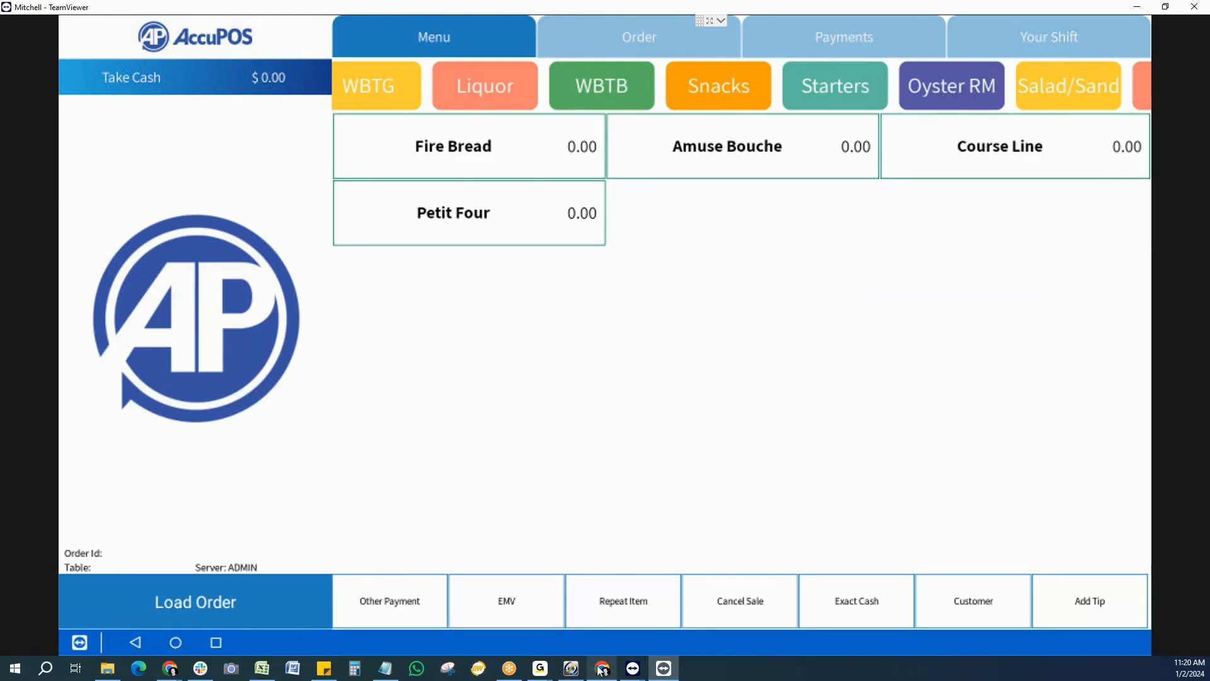
# Switch to AccuPOS Management in the browser, reload the dashboard and log in with the account password.
pyautogui.moveTo(169, 669)
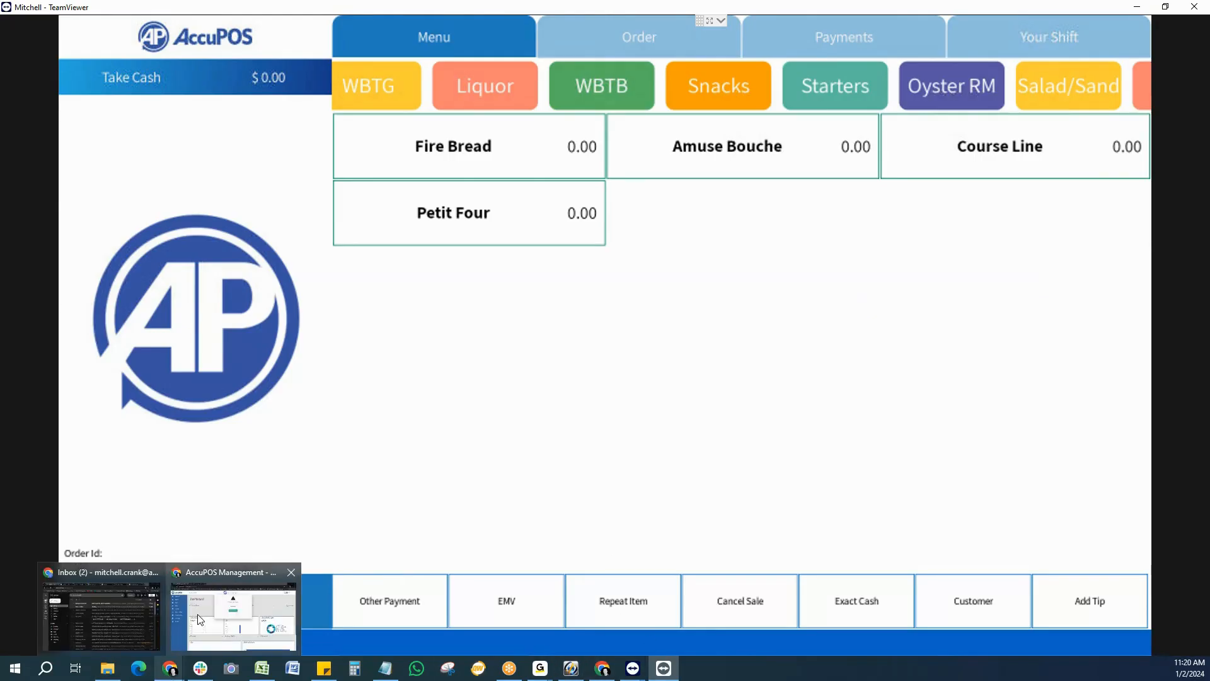
pyautogui.click(196, 620)
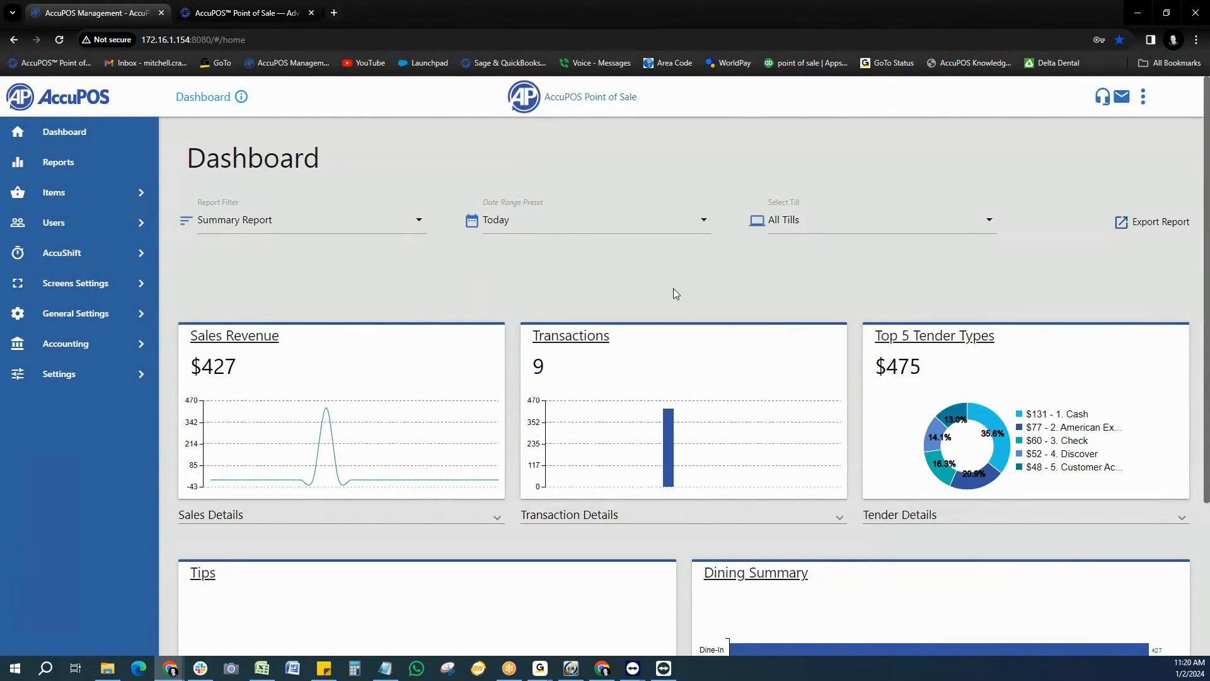
pyautogui.click(58, 43)
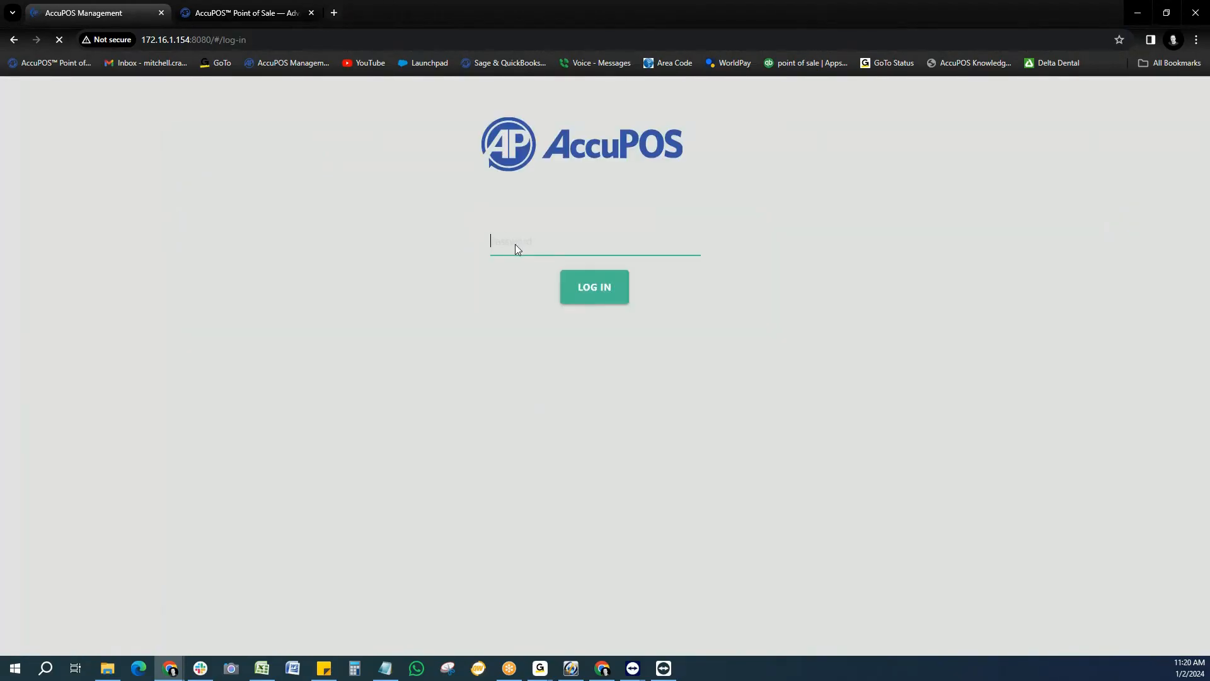
pyautogui.write('•••••')
pyautogui.press('Return')
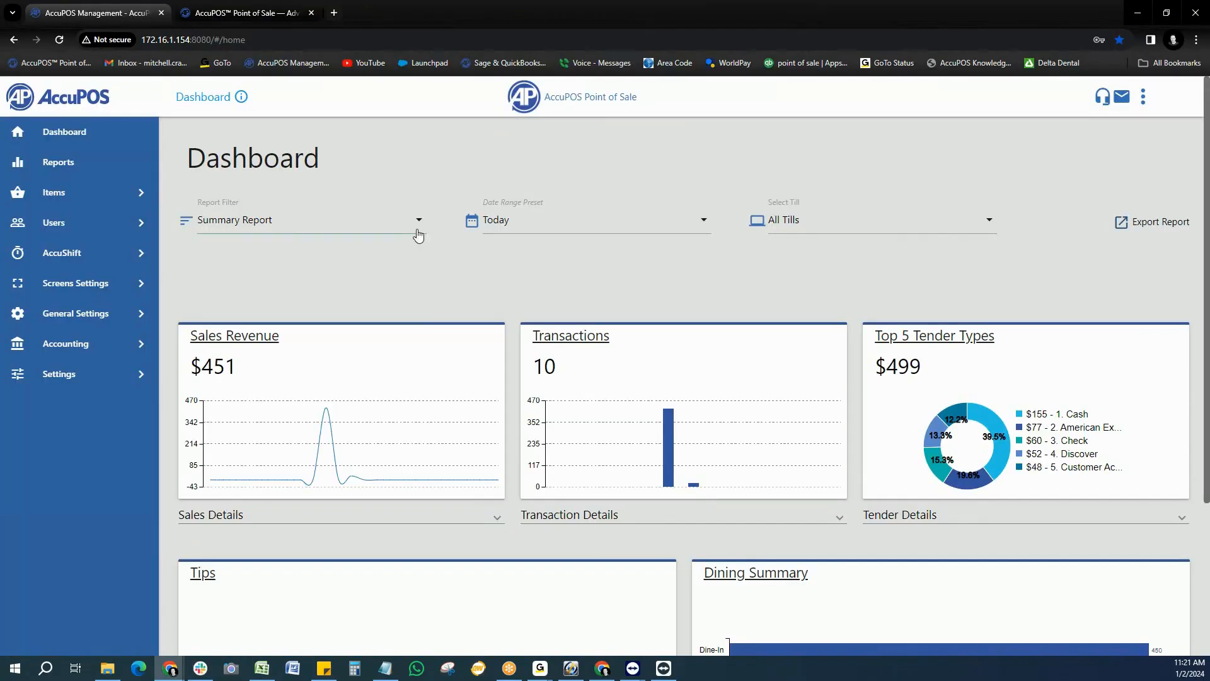
# Check the dashboard's report filter choices and its sales, transaction, tender, tips and dining summaries.
pyautogui.click(417, 228)
pyautogui.click(479, 295)
pyautogui.scroll(-3, 498, 338)
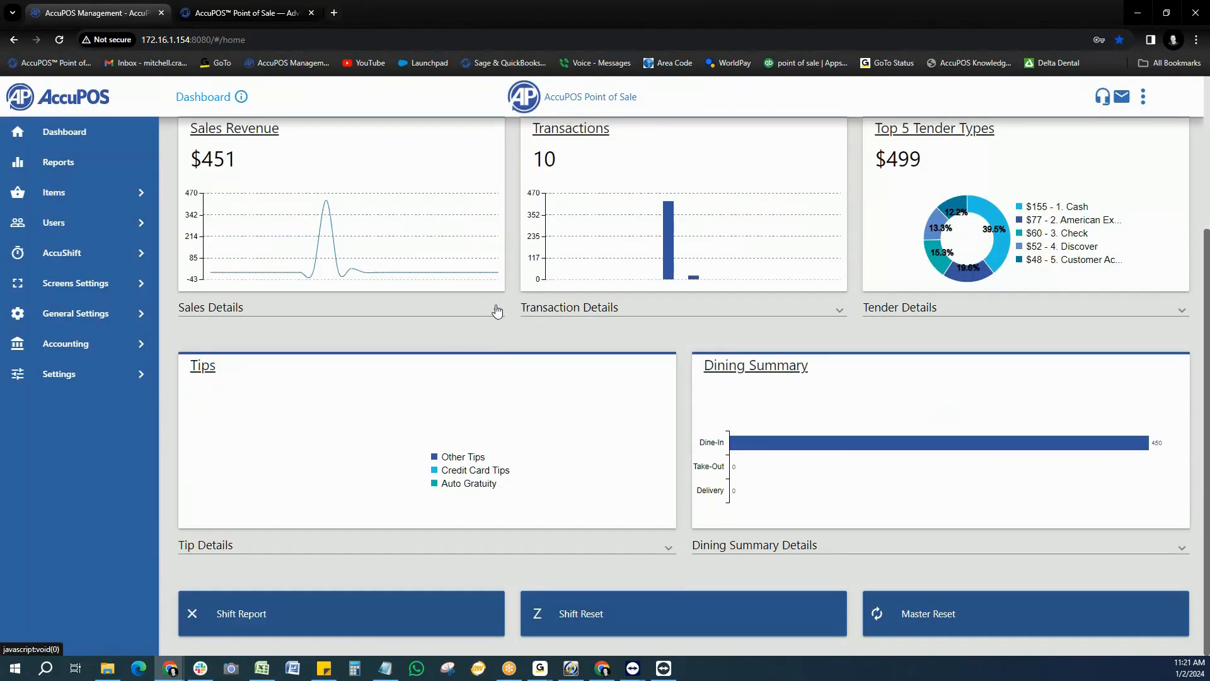
# Expand the dashboard's sales, transaction and tender details and review their breakdowns.
pyautogui.click(496, 310)
pyautogui.scroll(-1, 547, 556)
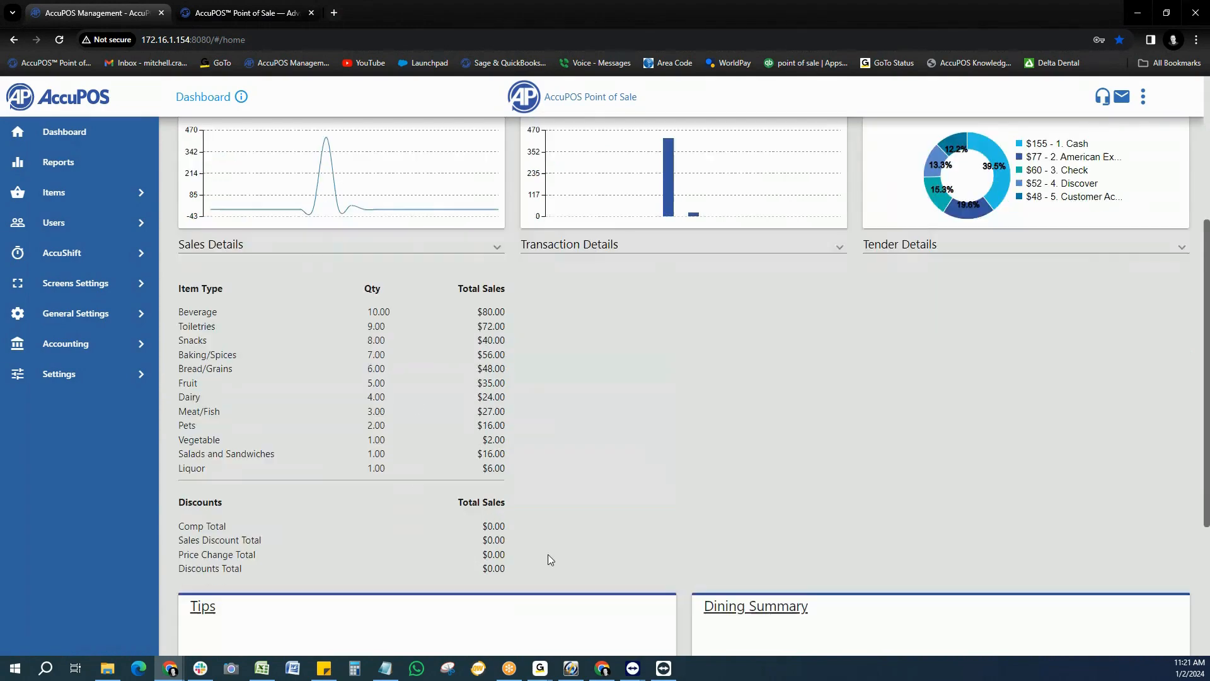
pyautogui.click(839, 246)
pyautogui.click(1182, 247)
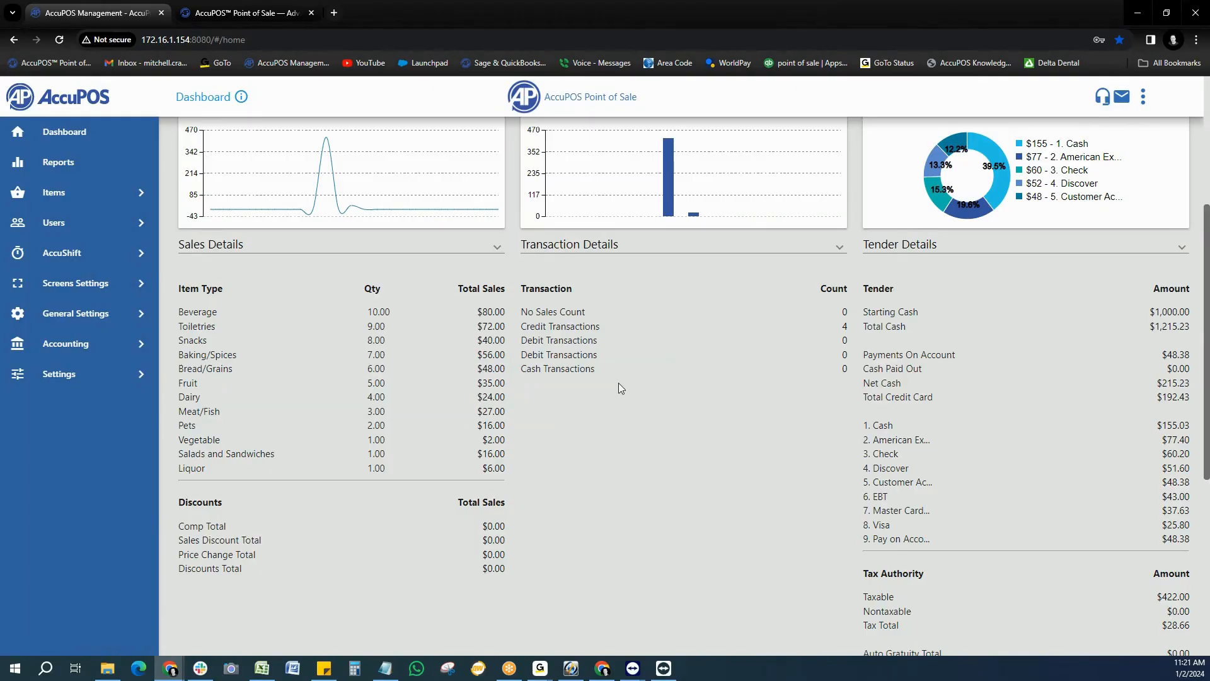
pyautogui.scroll(-5, 618, 383)
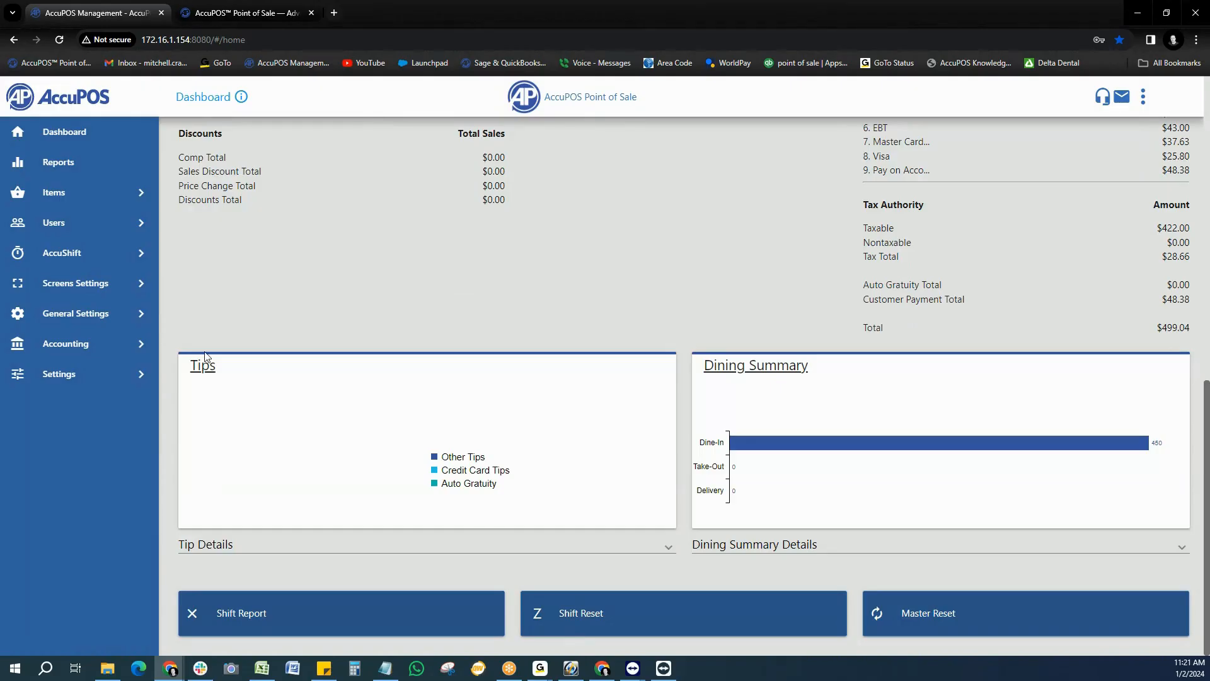
pyautogui.scroll(4, 241, 328)
pyautogui.scroll(5, 328, 380)
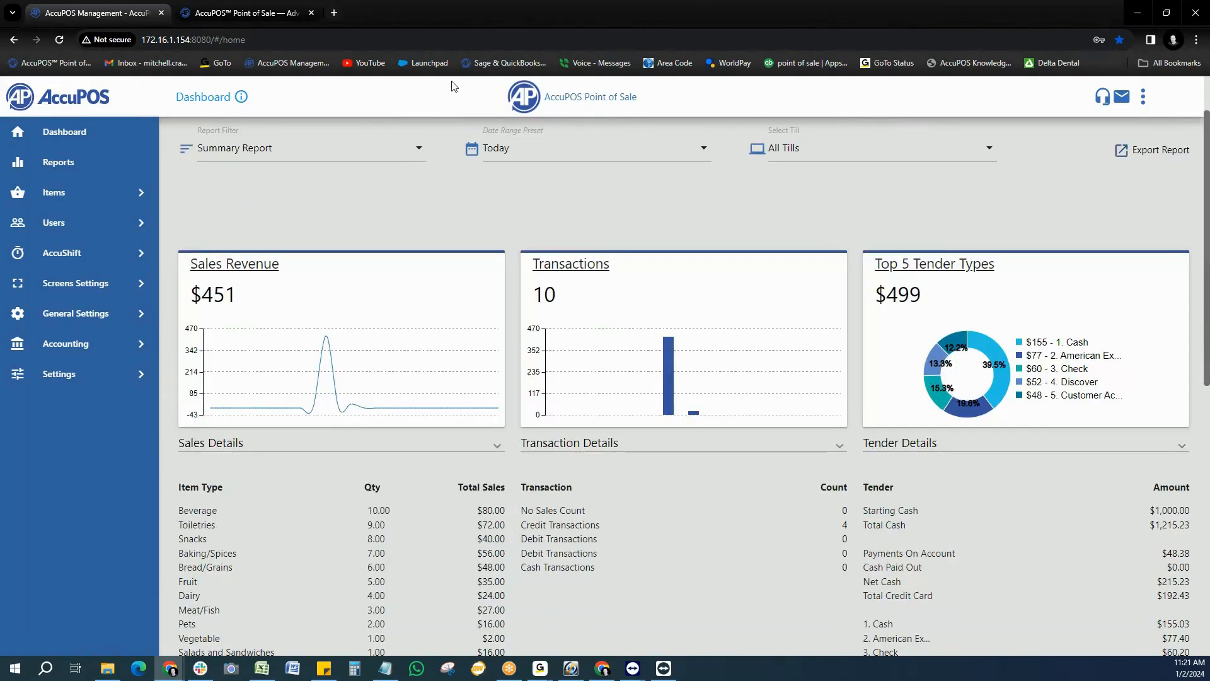
pyautogui.scroll(1, 385, 284)
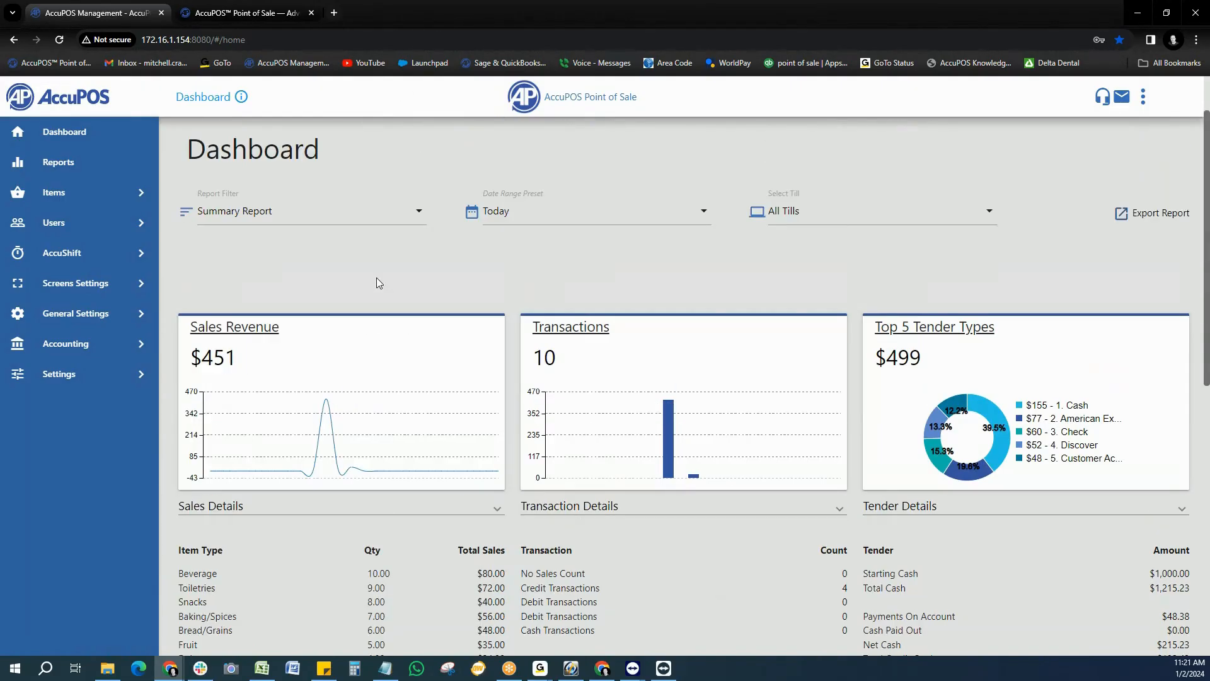
# Open the report generator and look through the report types in the General Reports category.
pyautogui.click(63, 166)
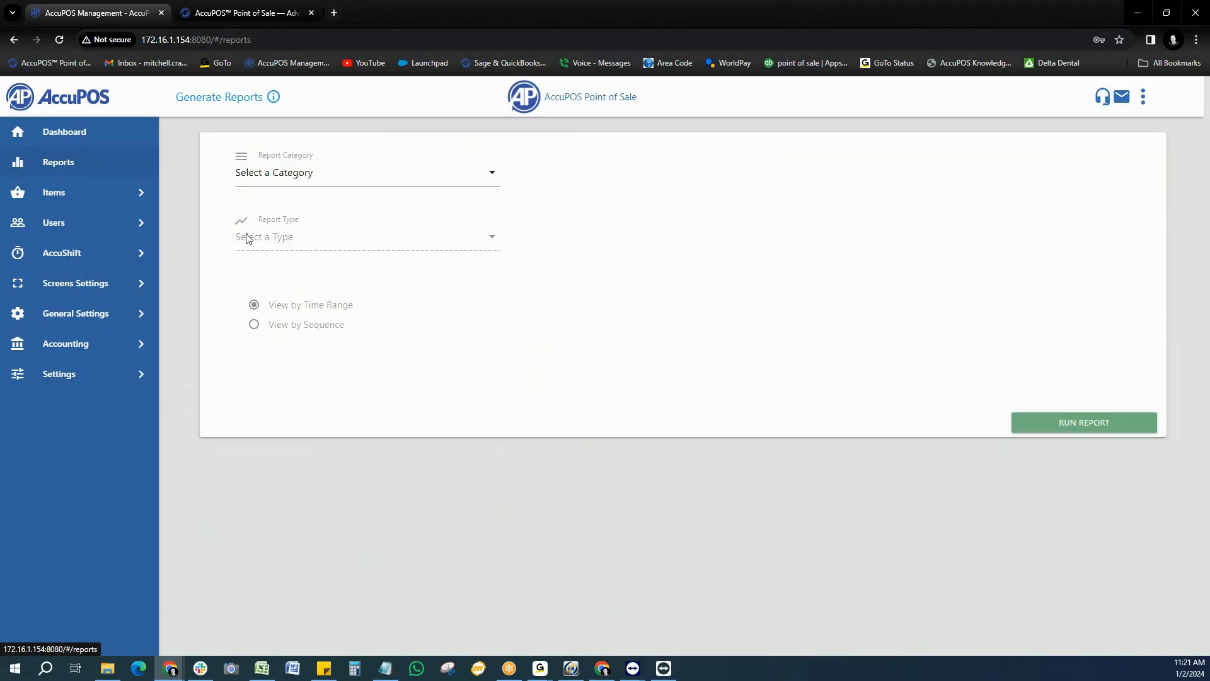
pyautogui.click(489, 180)
pyautogui.click(353, 203)
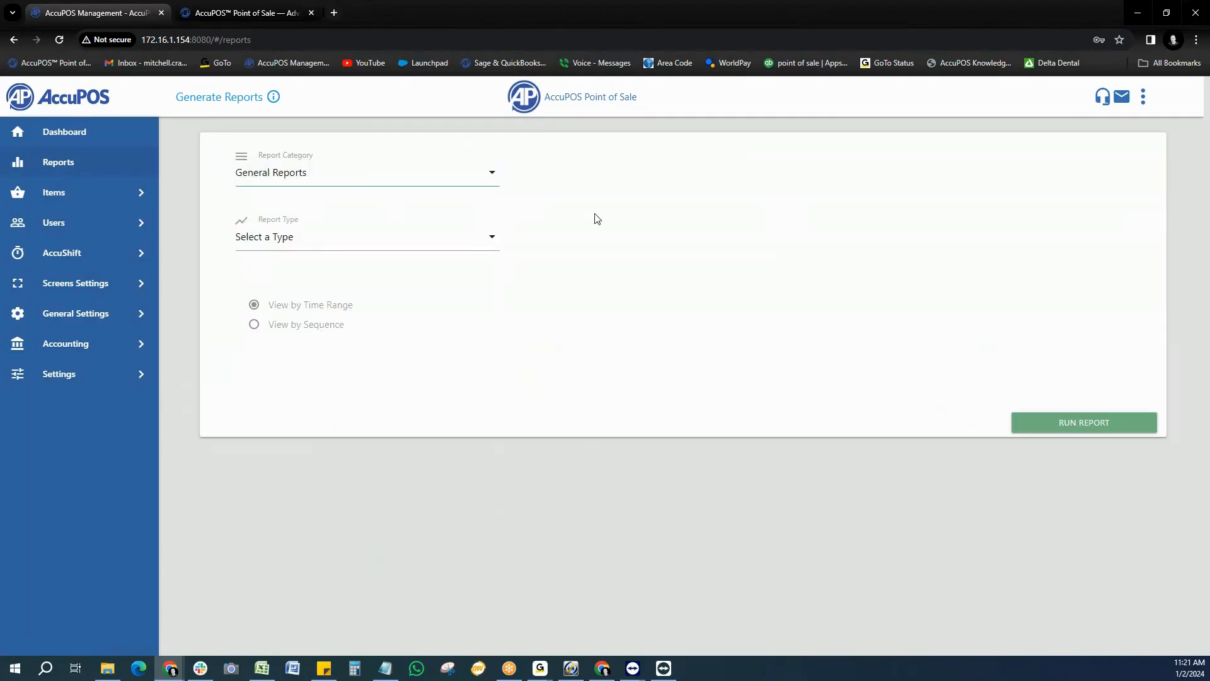
pyautogui.click(476, 243)
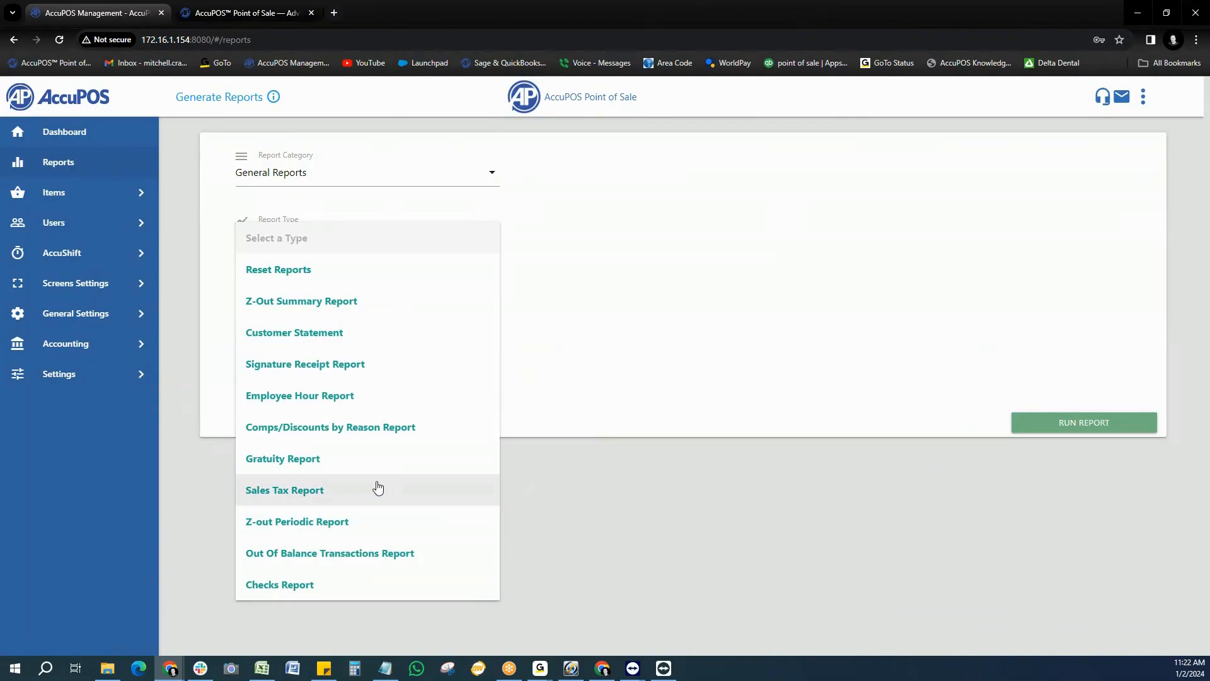
pyautogui.click(475, 237)
pyautogui.click(486, 248)
# Switch the report category to Sales and look through its report types without choosing one.
pyautogui.click(481, 185)
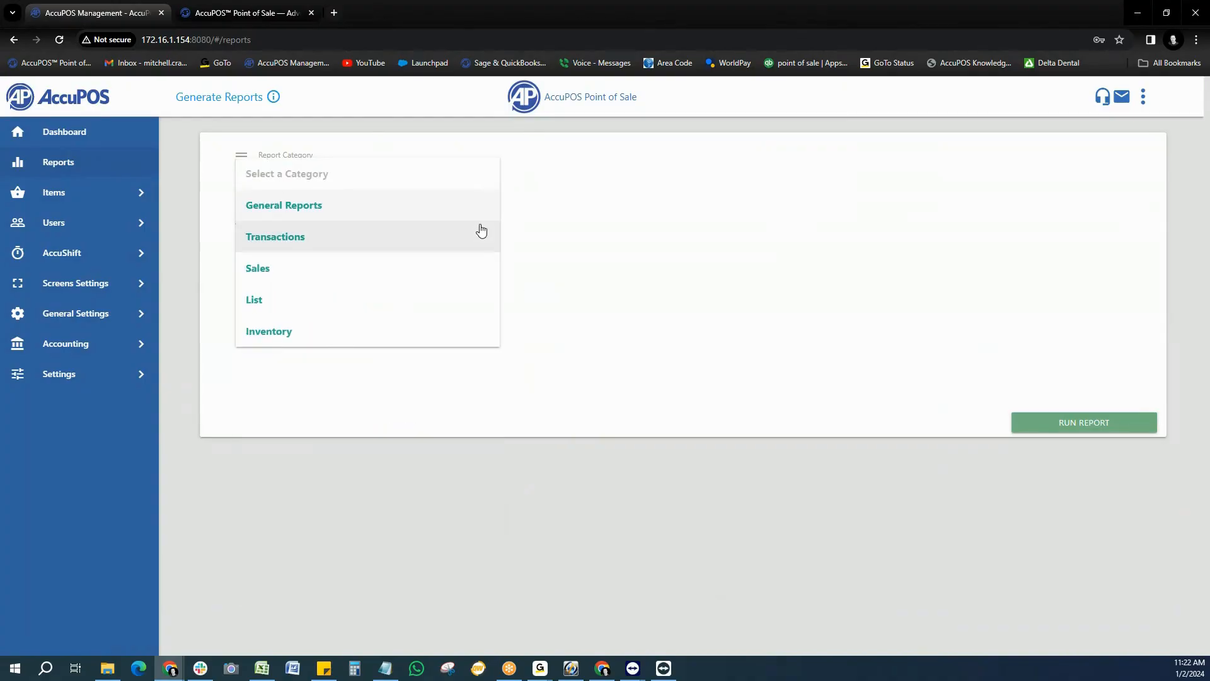
pyautogui.click(456, 268)
pyautogui.click(487, 243)
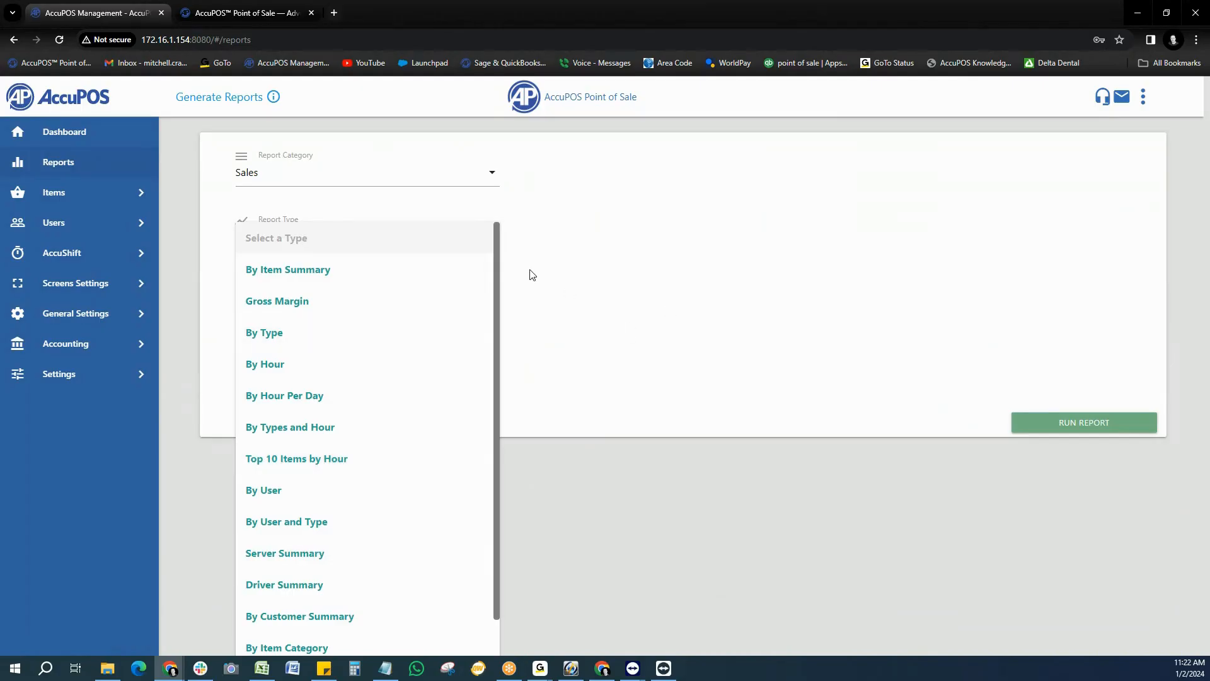
pyautogui.click(609, 224)
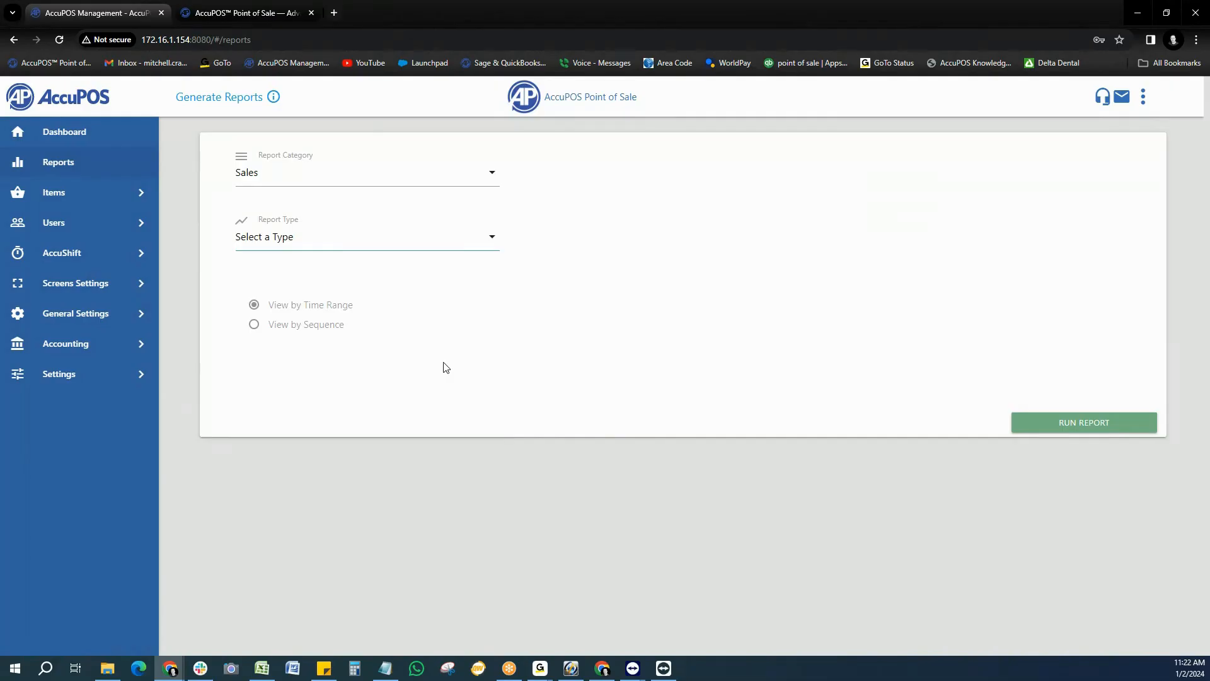
pyautogui.click(493, 237)
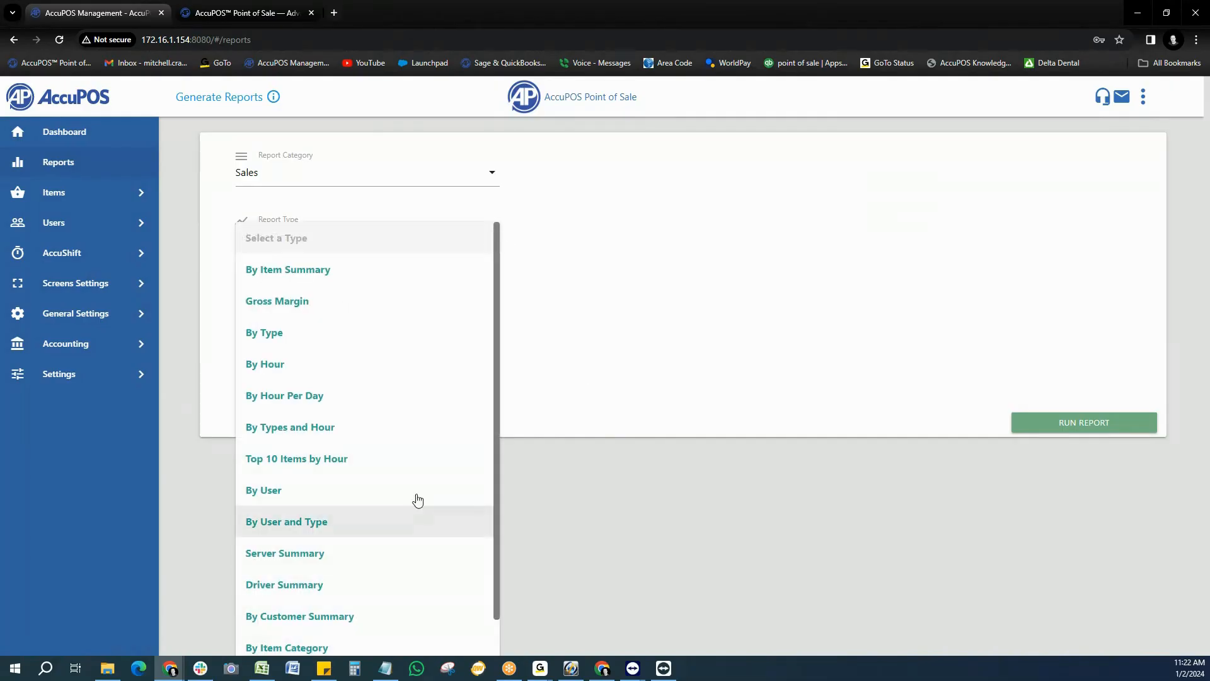
pyautogui.click(559, 372)
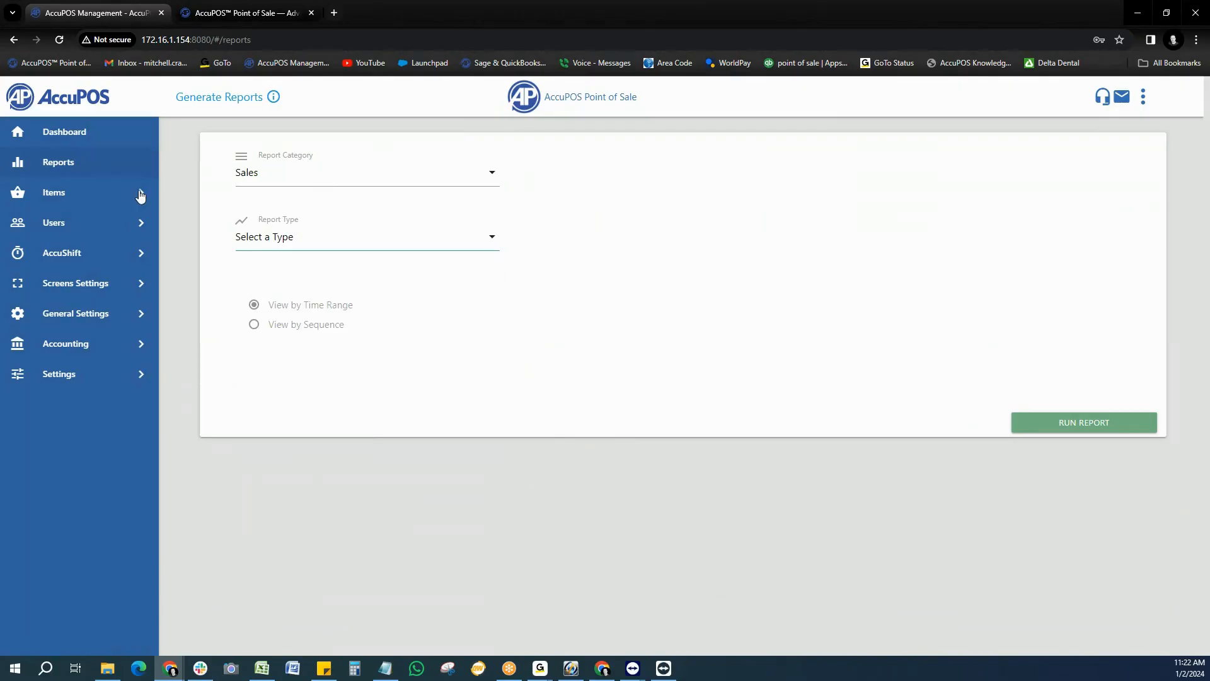
# Set the report category to General Reports and the report type to Z-Out Summary Report.
pyautogui.click(343, 171)
pyautogui.click(354, 201)
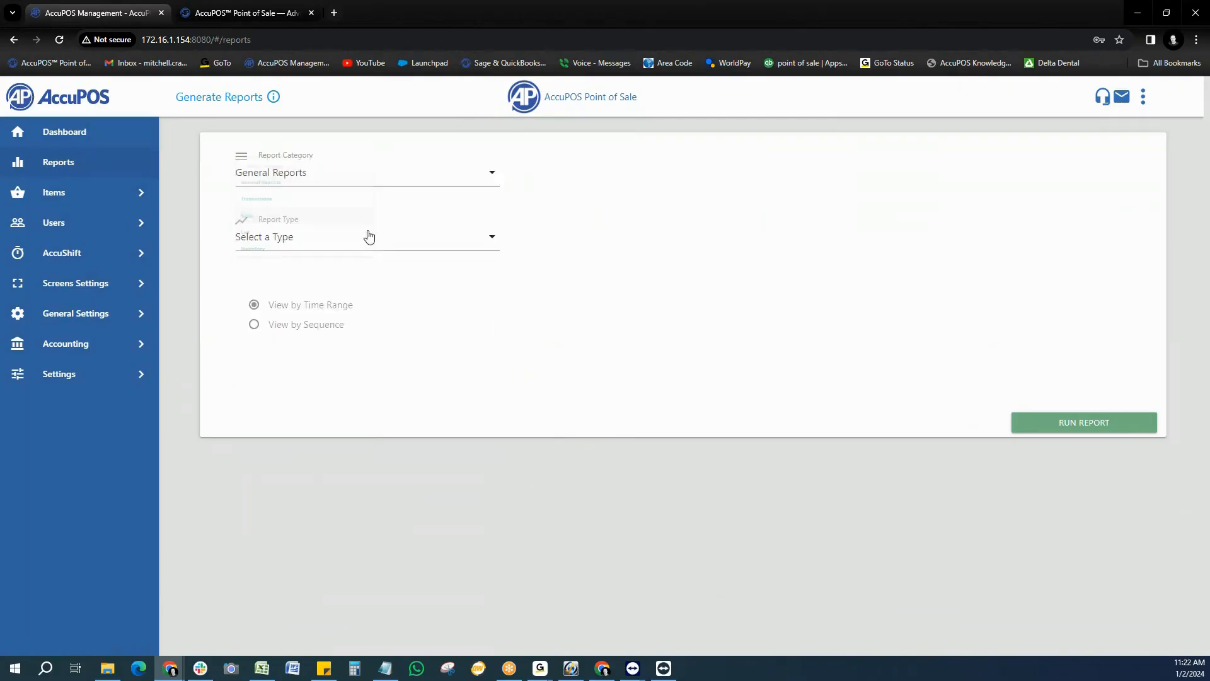
pyautogui.click(467, 245)
pyautogui.click(297, 299)
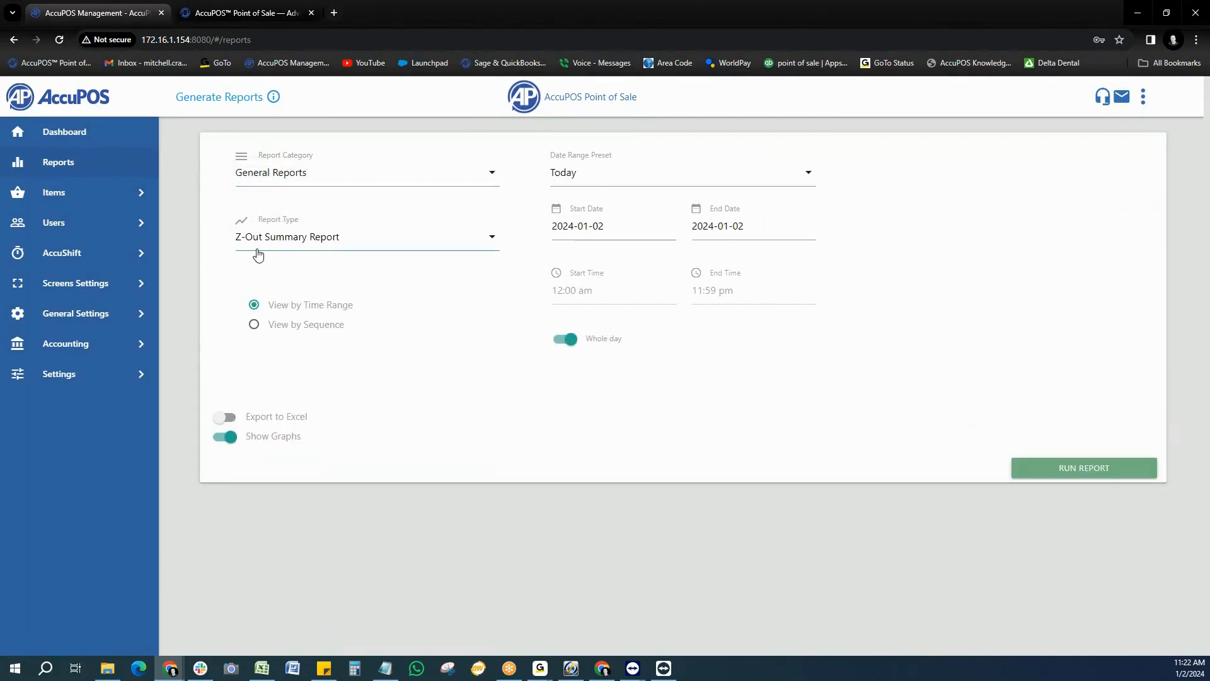
# Check the date range presets and start date calendar, then run the Z-Out Summary Report for the whole day of 2024-01-02.
pyautogui.click(809, 174)
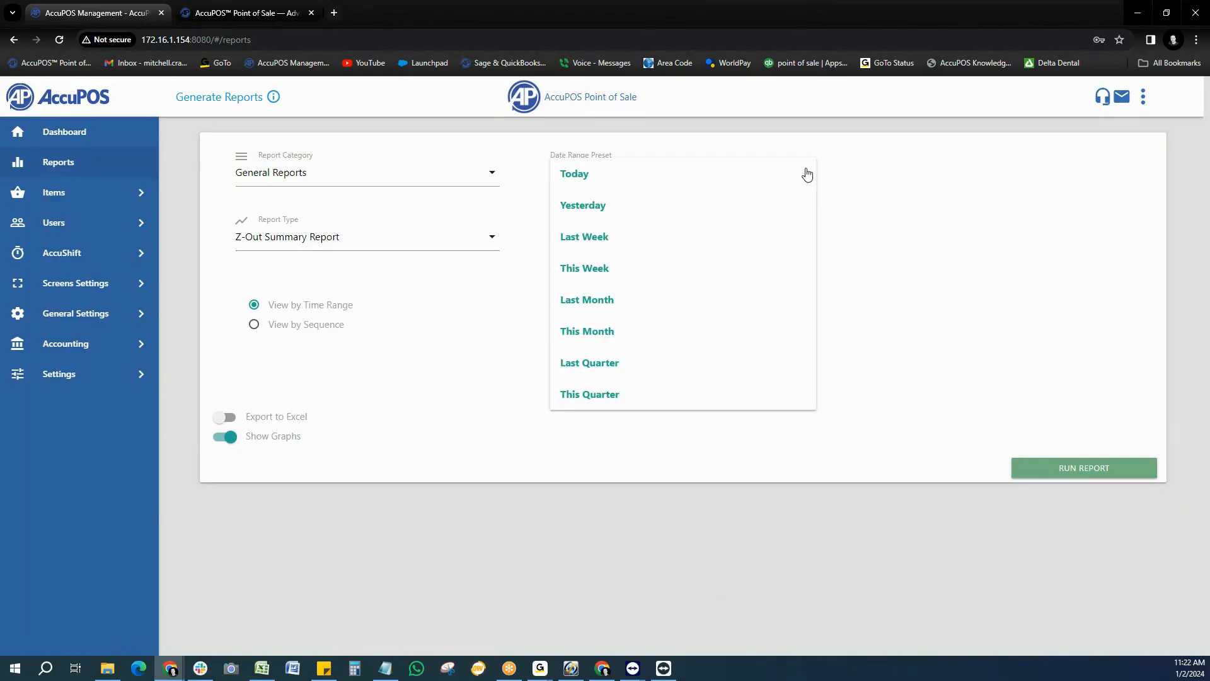
pyautogui.click(1019, 347)
pyautogui.click(658, 235)
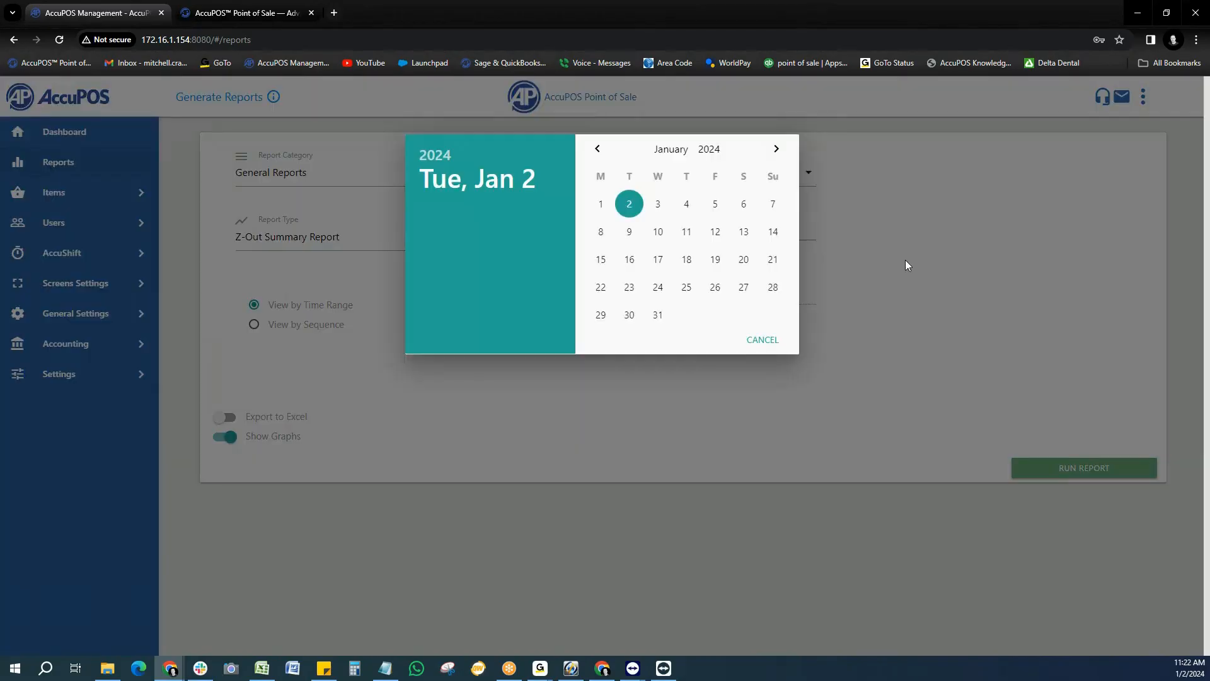
pyautogui.click(763, 339)
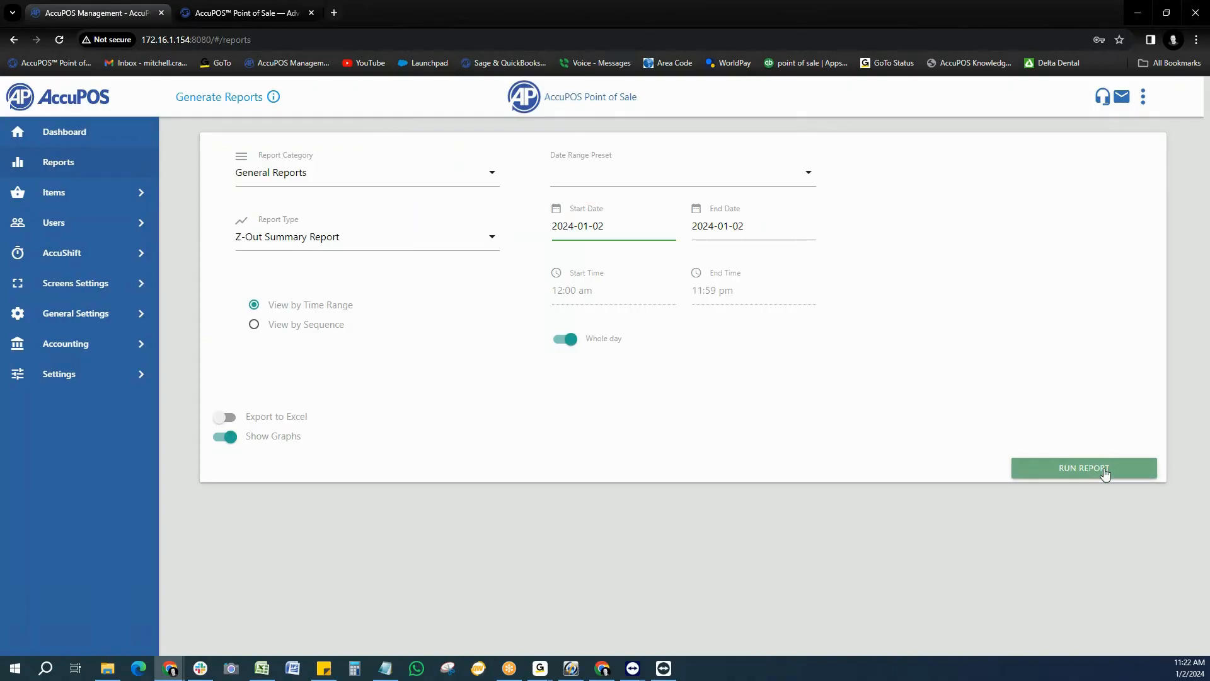
pyautogui.click(1105, 469)
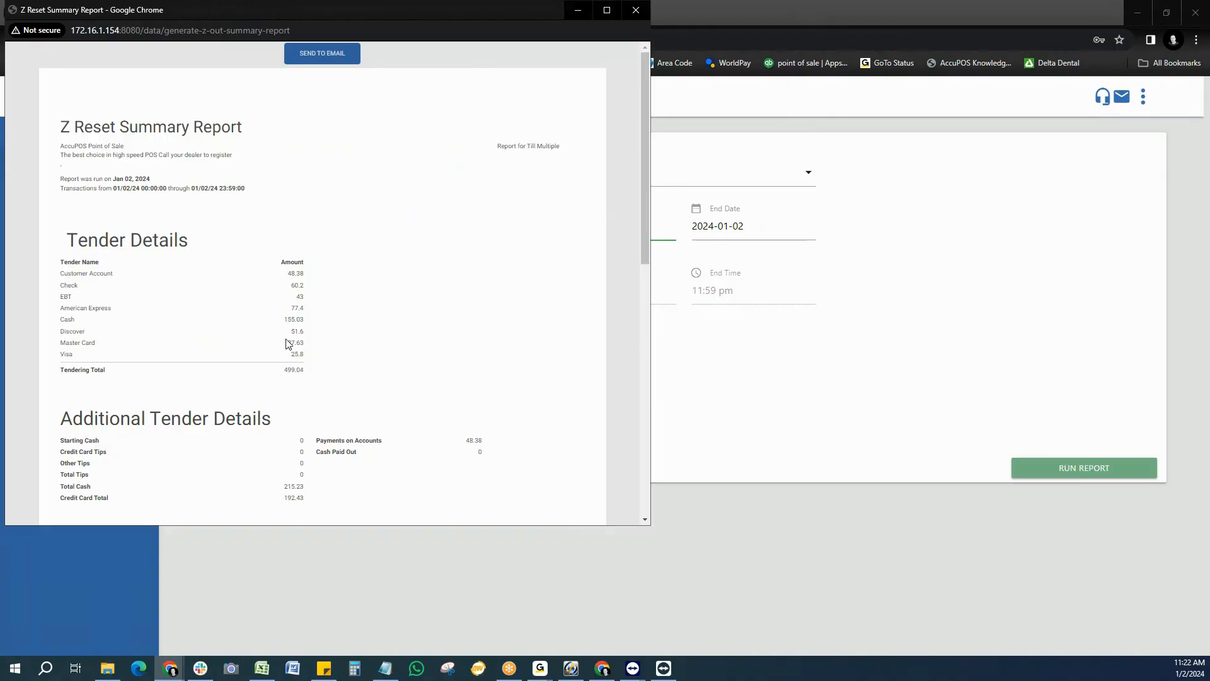
# Check the generated report's email option, cancel it and close the report window.
pyautogui.click(325, 56)
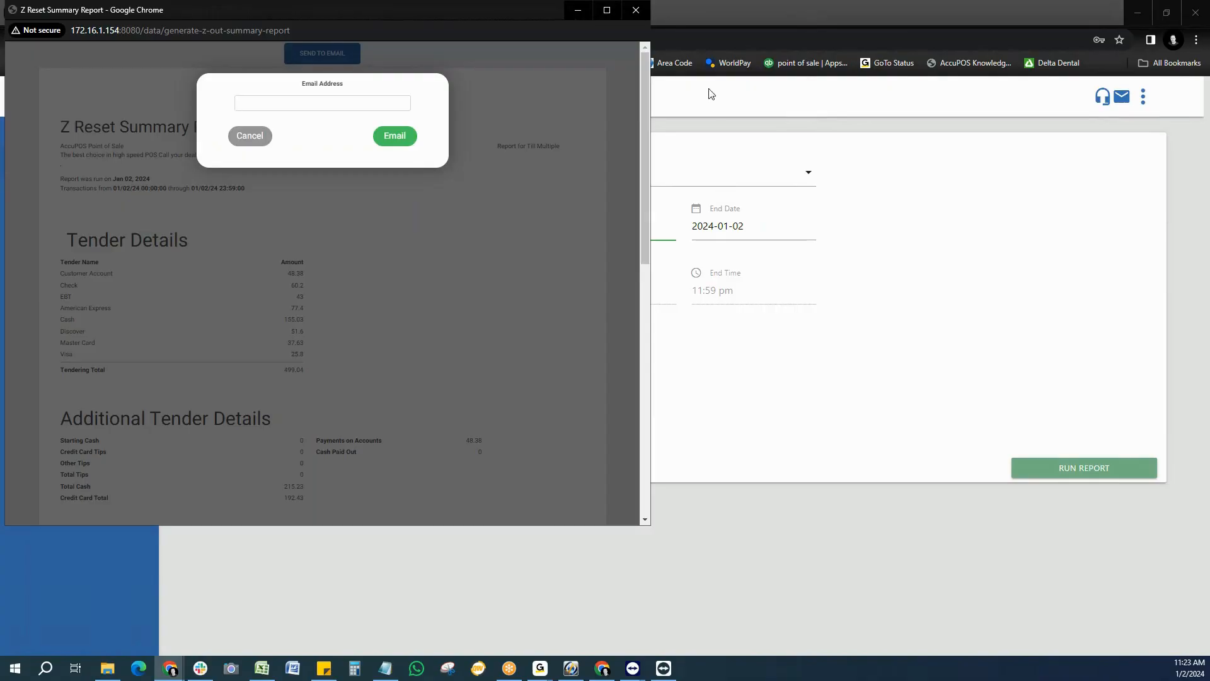
pyautogui.click(236, 137)
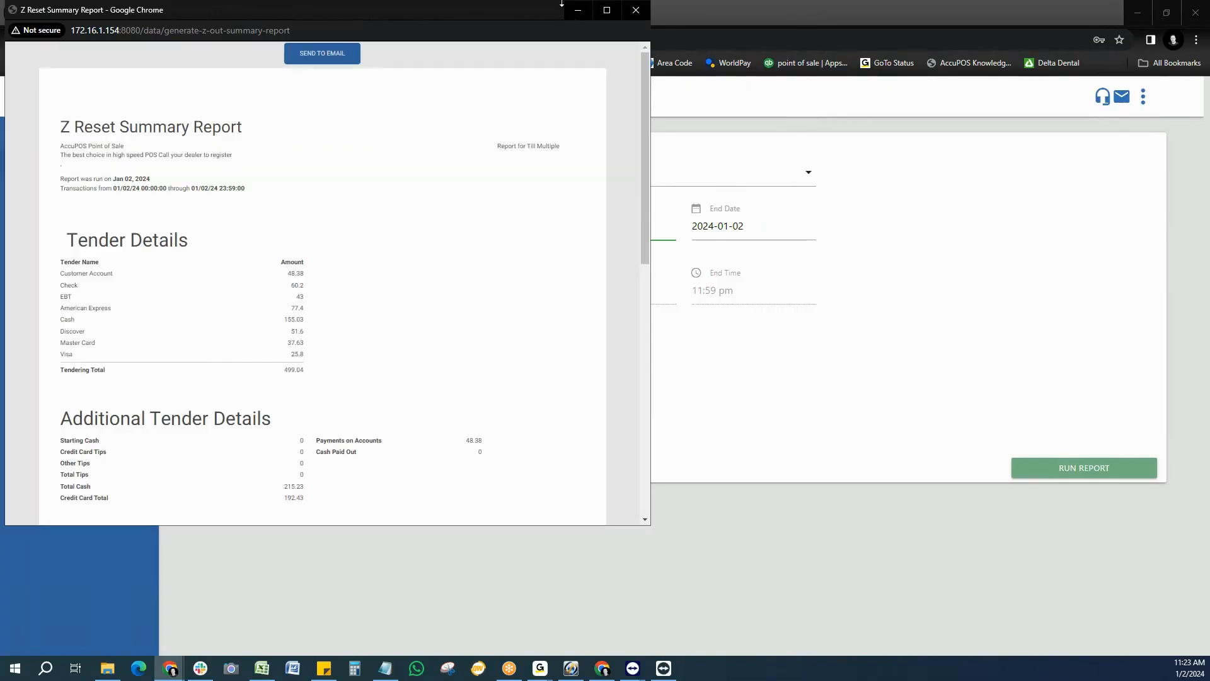
pyautogui.click(632, 12)
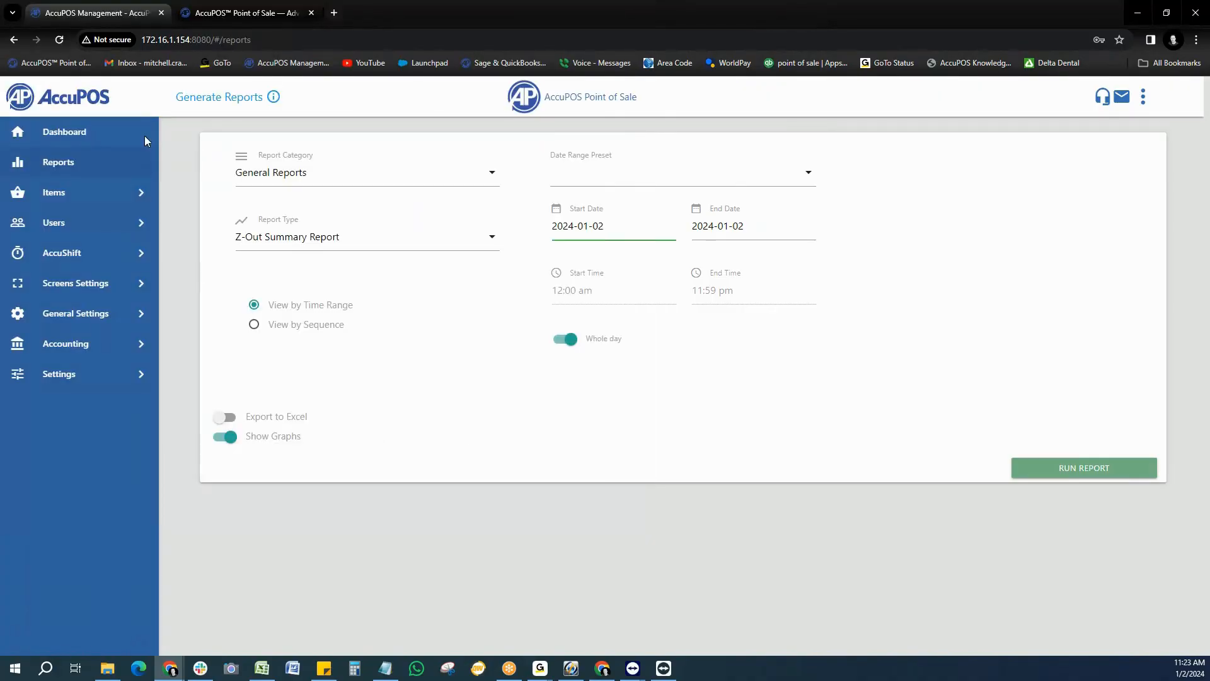
# Open the item list, view the new item form and its image picker, and close both without saving.
pyautogui.click(117, 193)
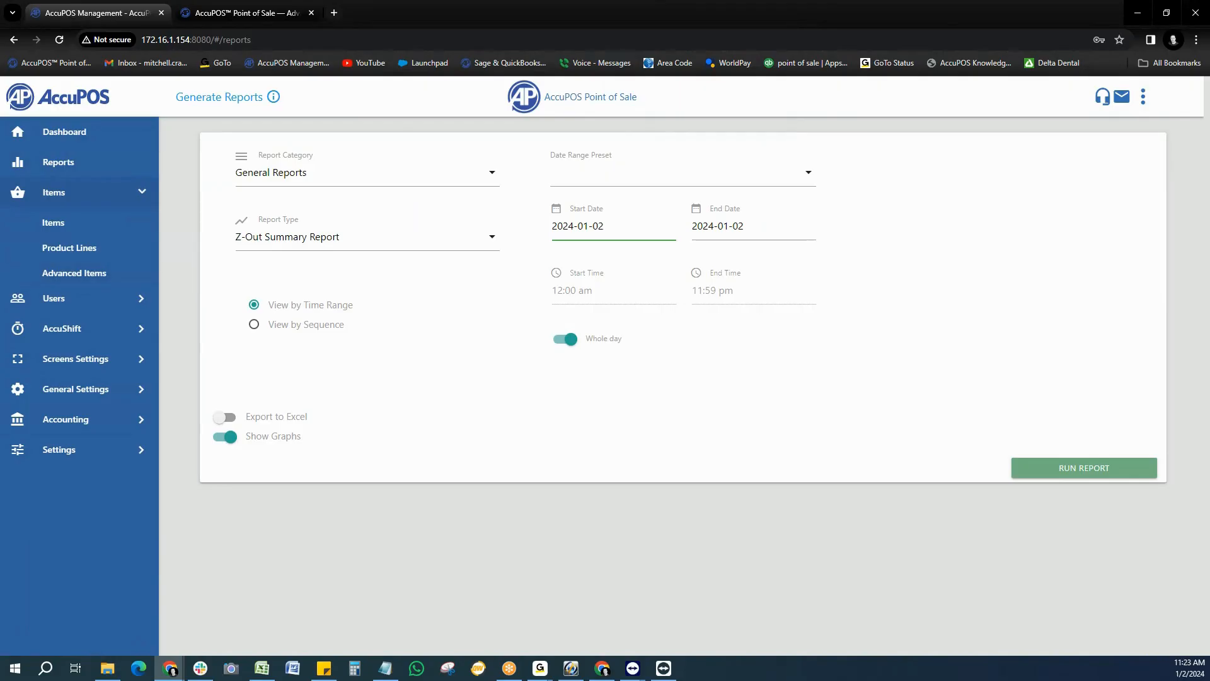
pyautogui.click(68, 225)
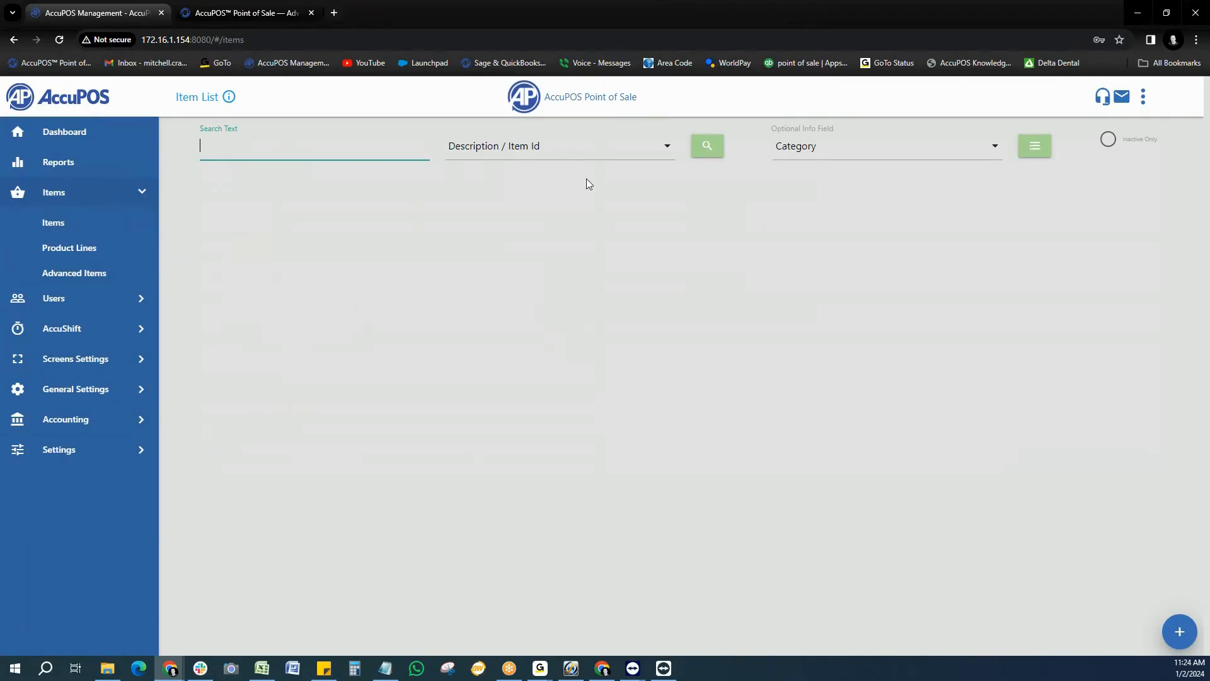
pyautogui.click(1180, 632)
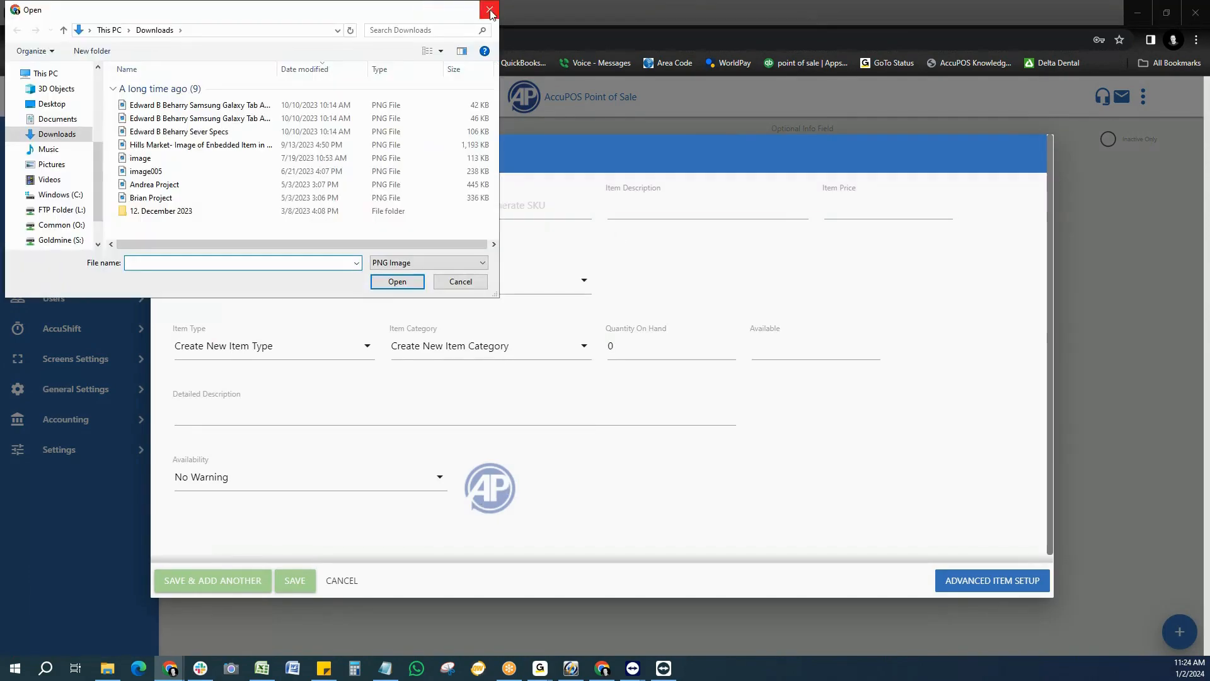
pyautogui.click(490, 10)
pyautogui.click(1098, 518)
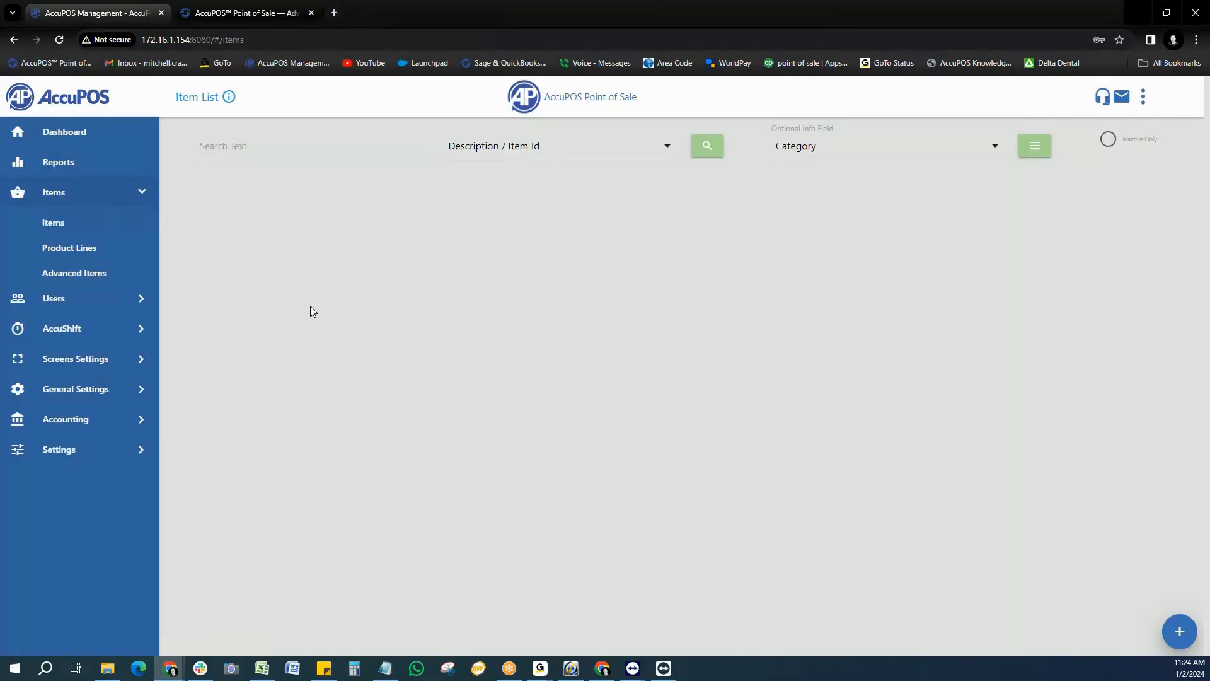
# Open the POS Keys screen settings, view the Restaurant and Grocery key sets, and return to the MAIN set.
pyautogui.click(133, 359)
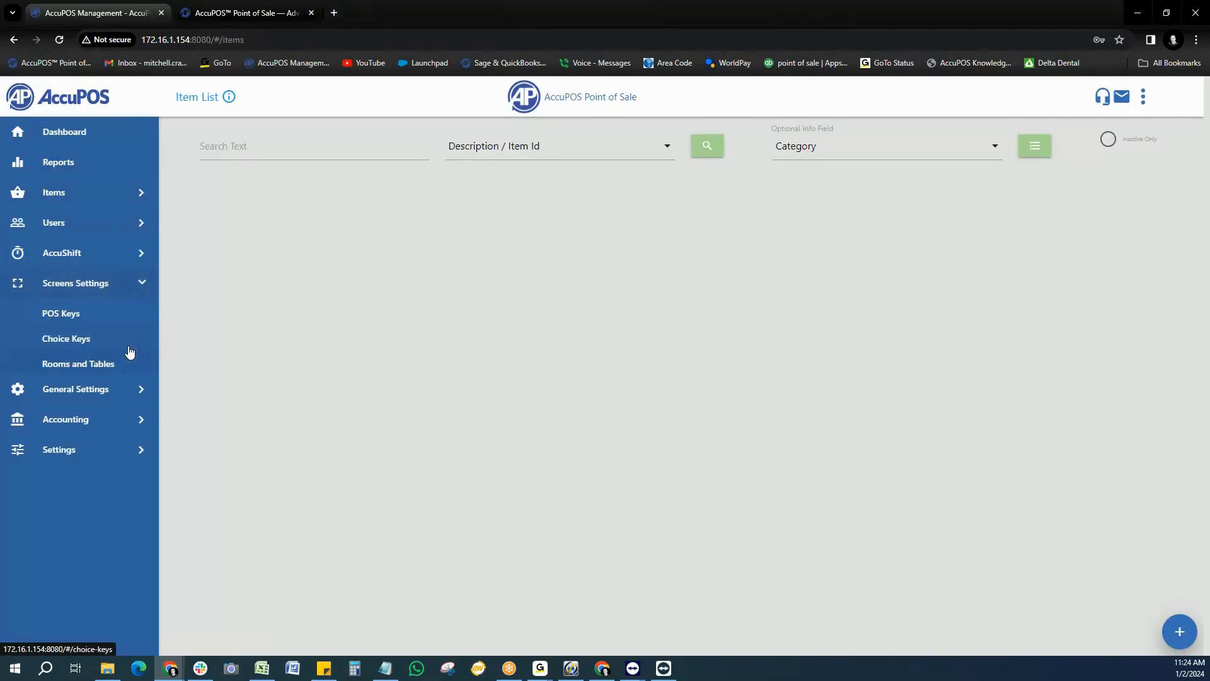
pyautogui.click(89, 317)
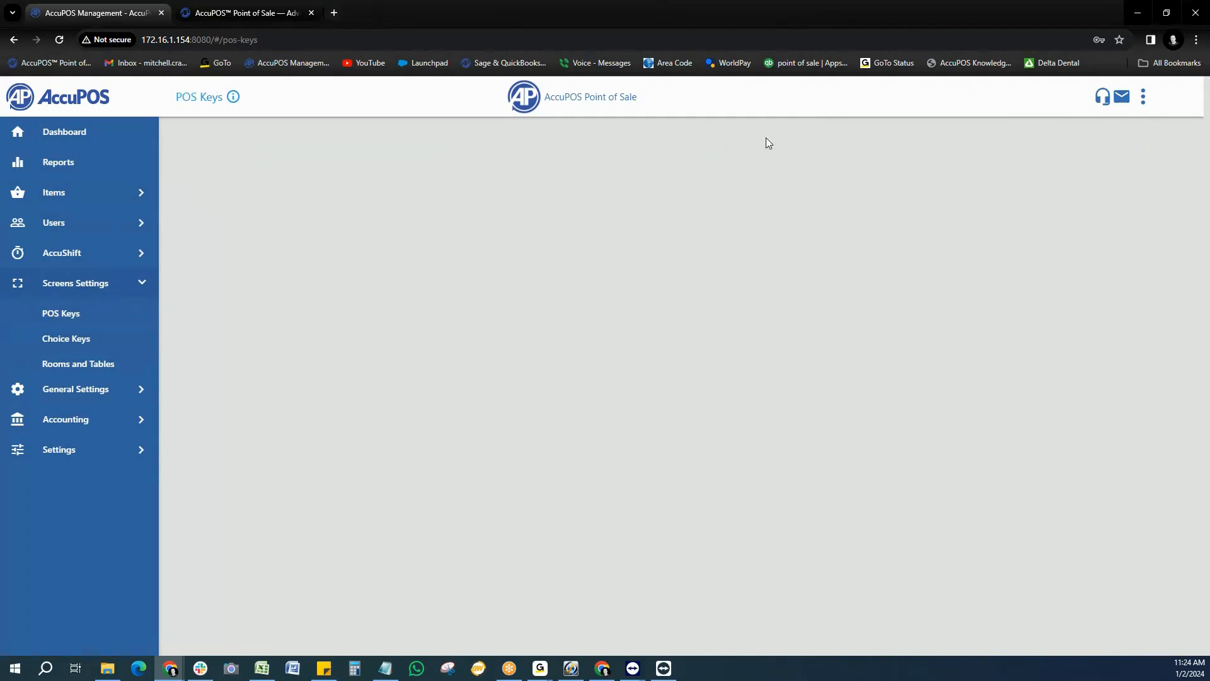
pyautogui.click(668, 148)
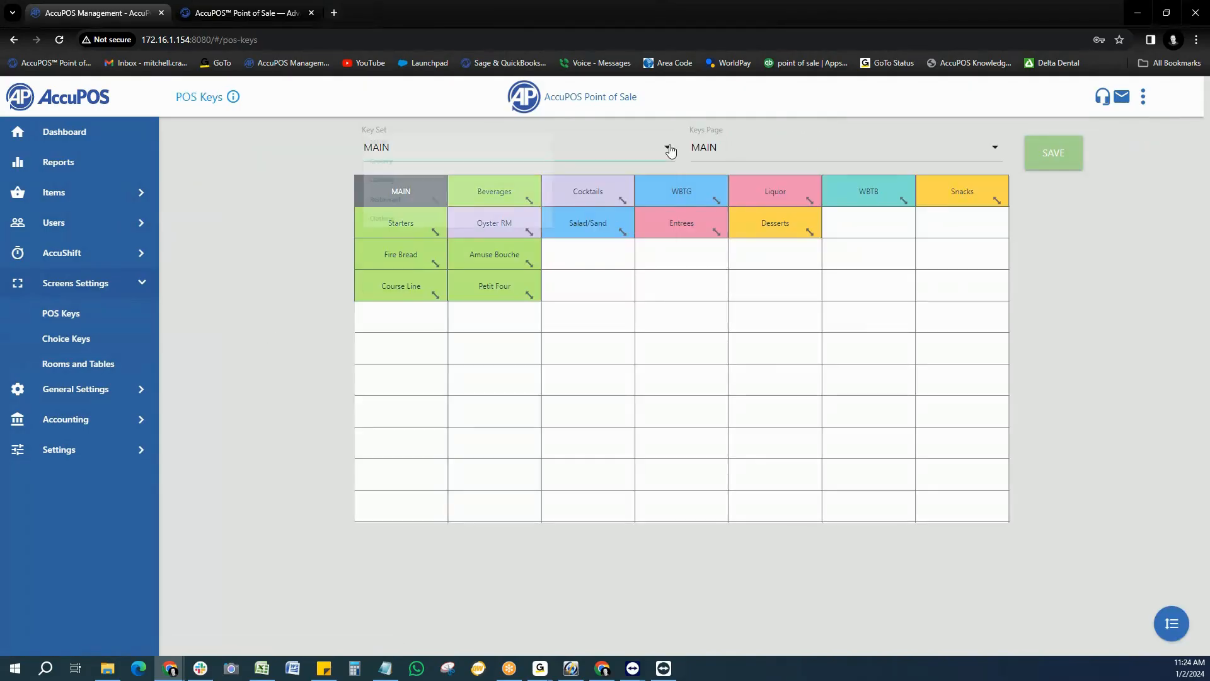
pyautogui.click(498, 244)
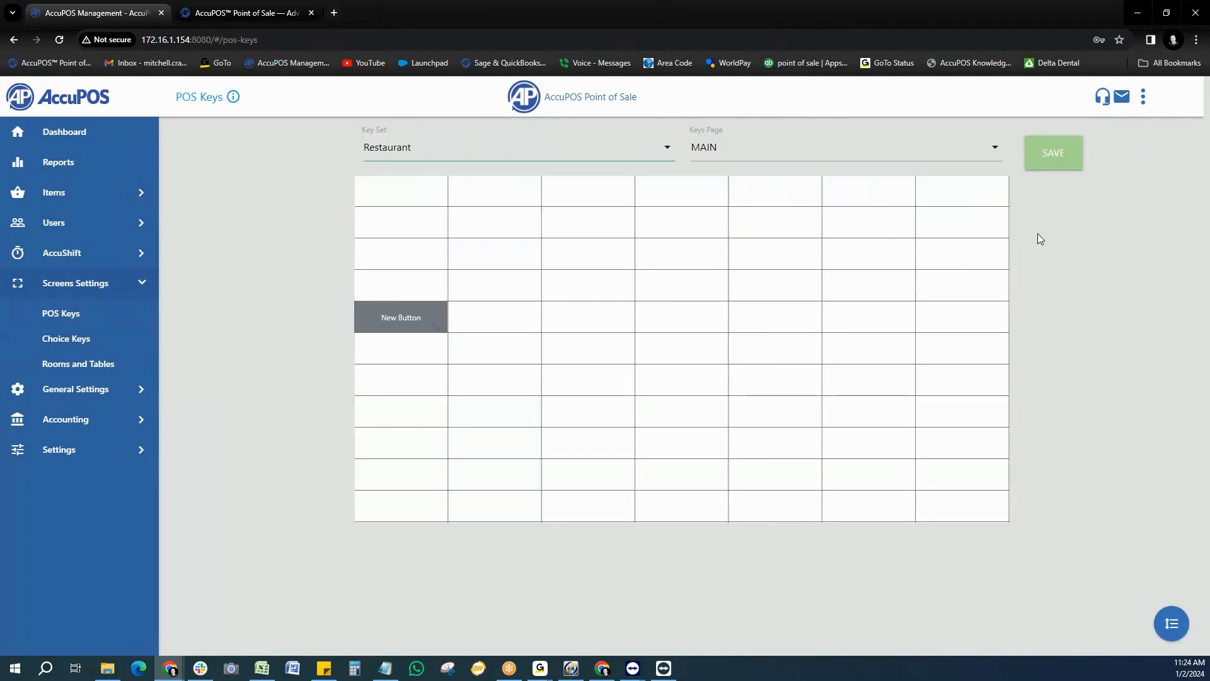
pyautogui.click(668, 155)
pyautogui.click(633, 190)
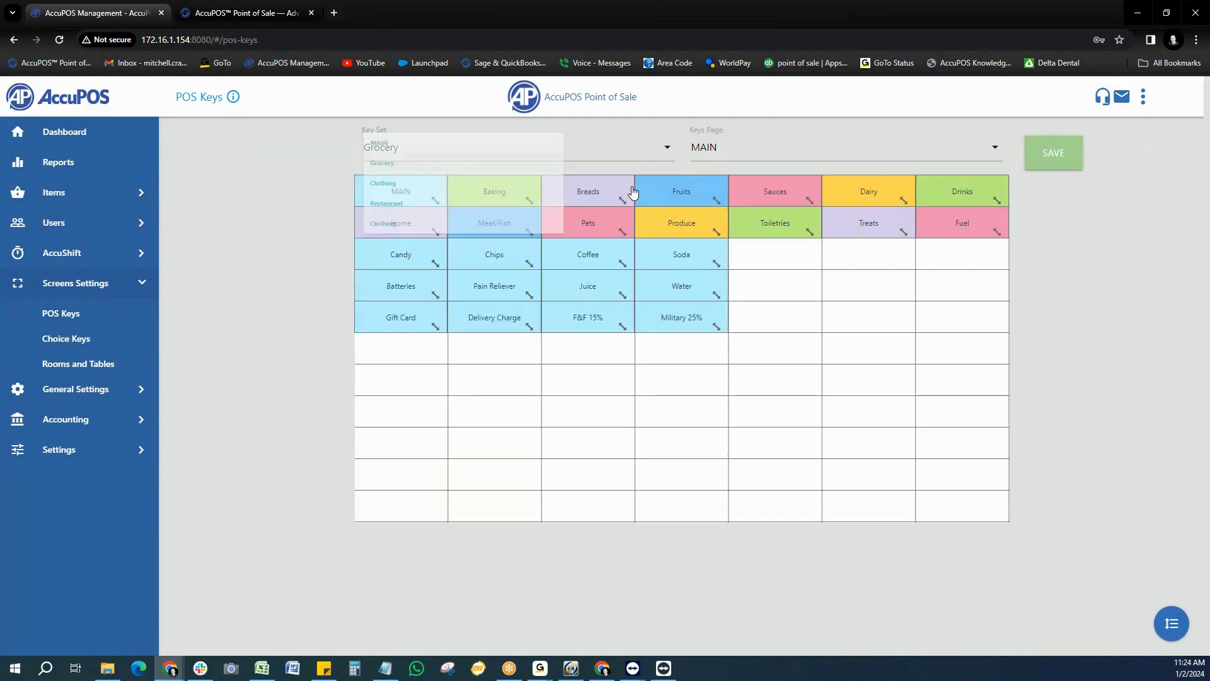
pyautogui.click(637, 155)
pyautogui.click(637, 150)
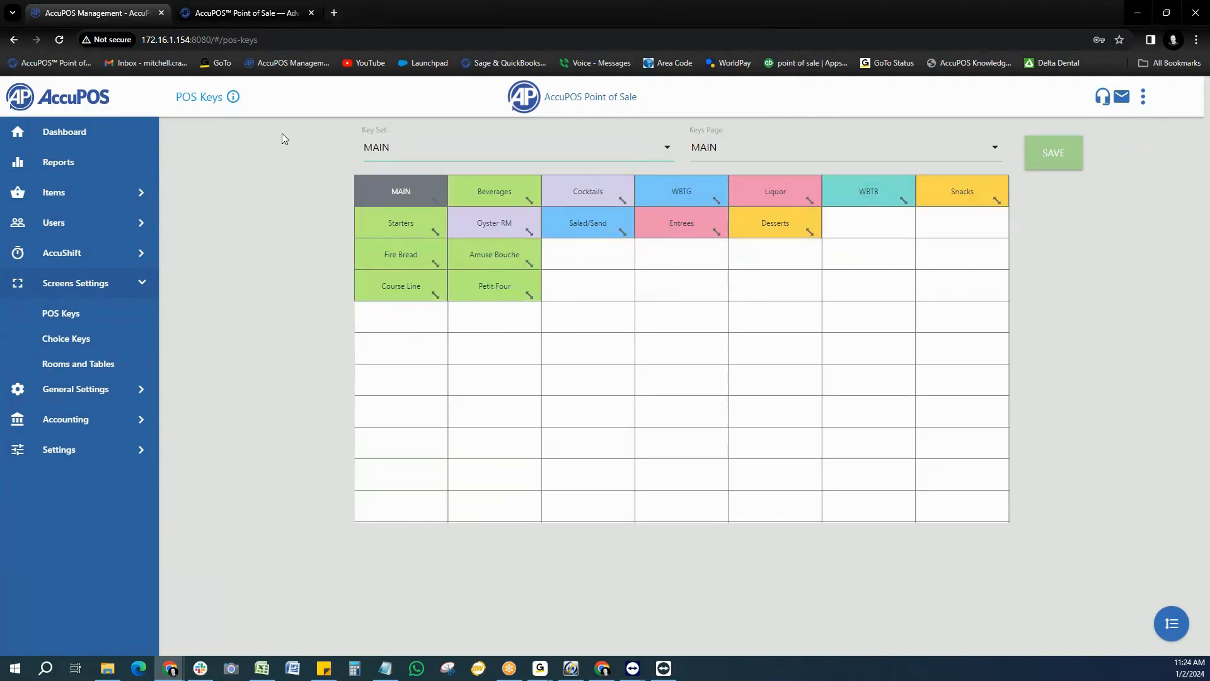
# Show the Salad/Sand keys page of the MAIN key set.
pyautogui.click(570, 227)
pyautogui.click(996, 150)
pyautogui.click(812, 463)
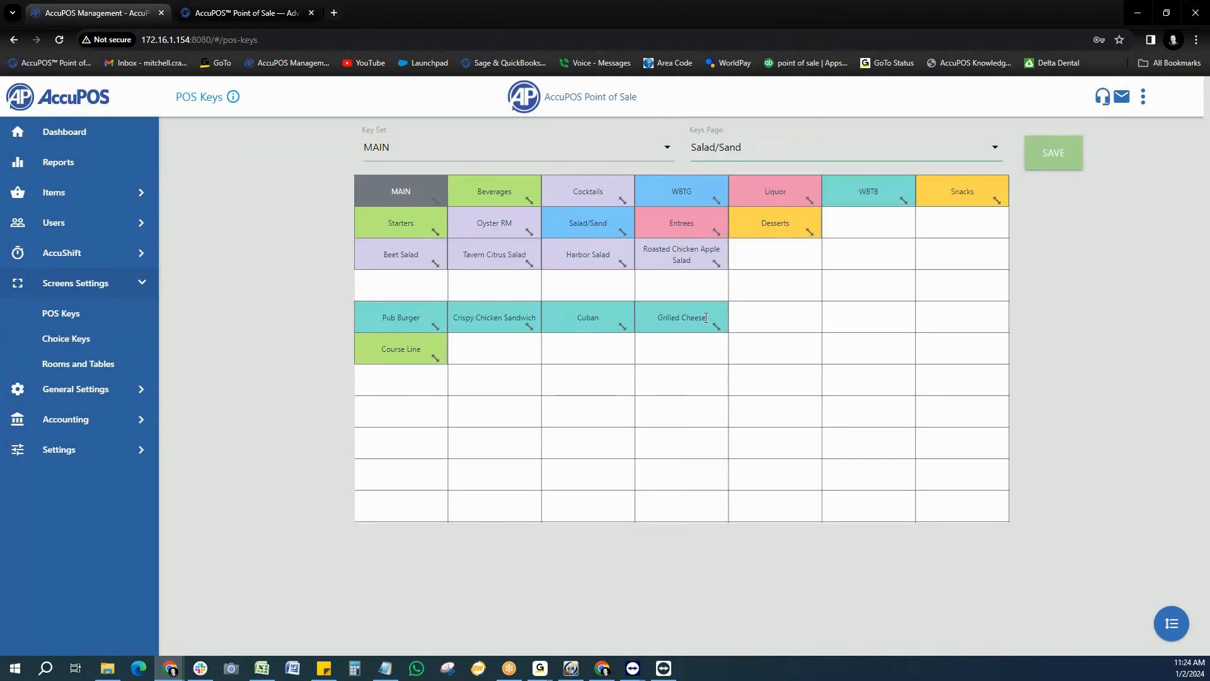
# Open the Beet Salad key for editing to view its settings, and close it without changes.
pyautogui.click(420, 255)
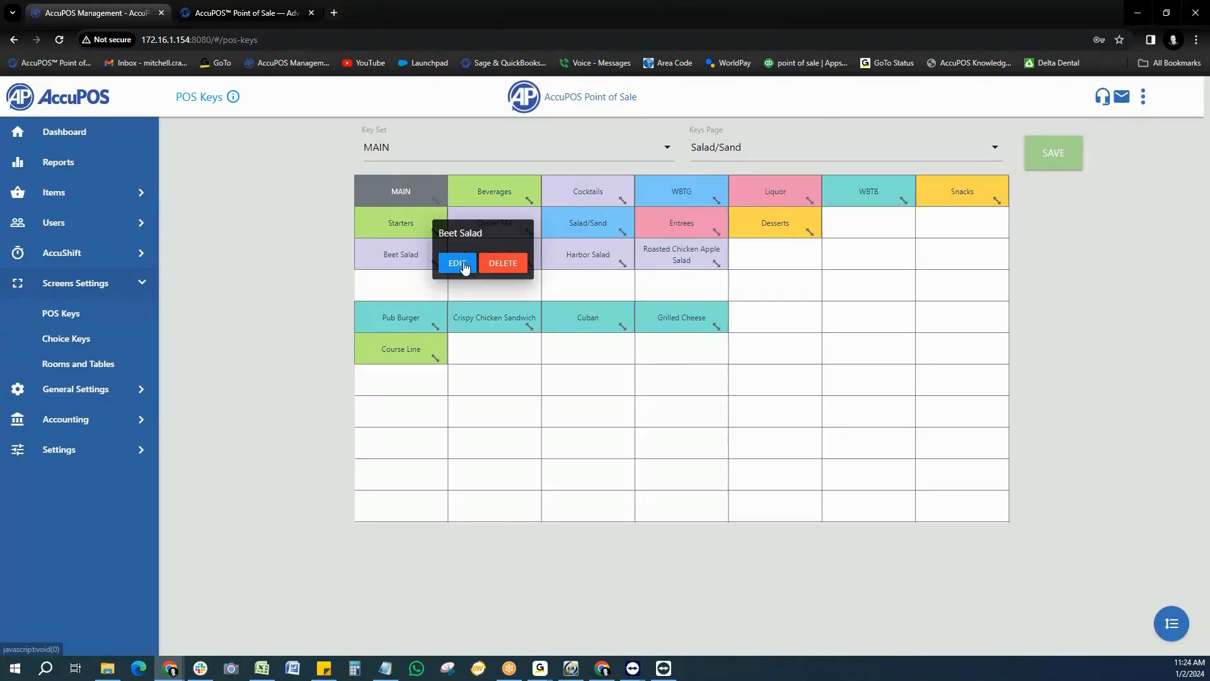
pyautogui.click(454, 272)
pyautogui.click(295, 382)
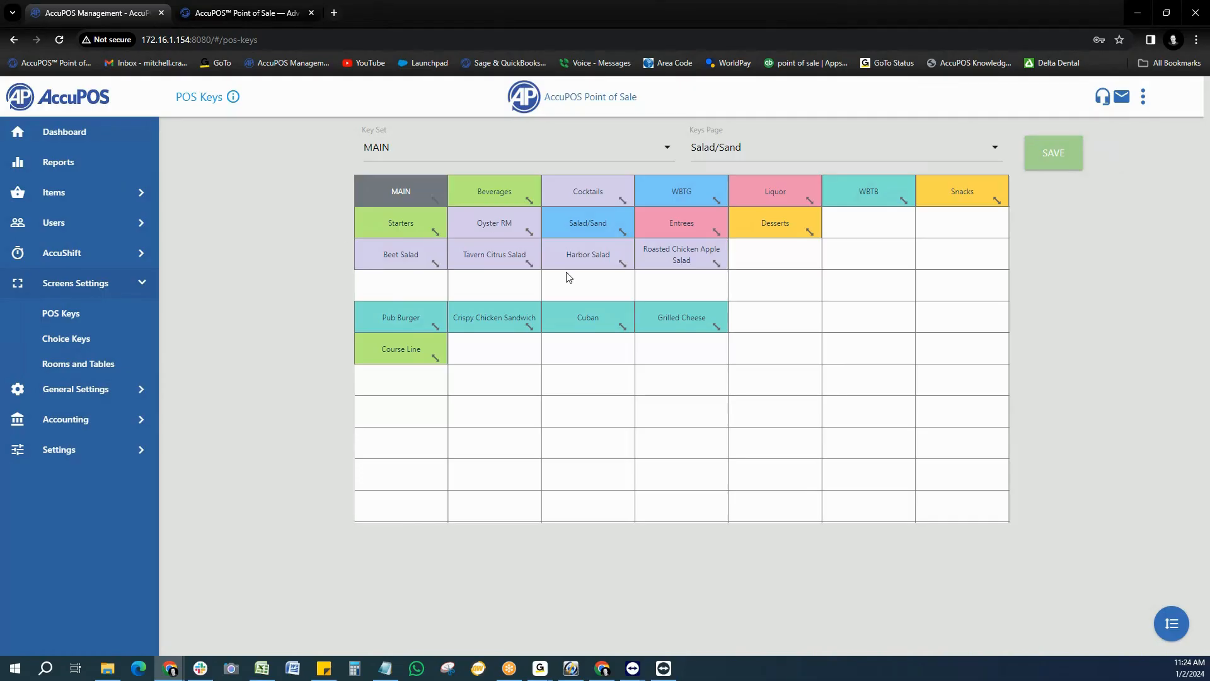
# Leave the screen settings and open the employee list to view the user cards.
pyautogui.click(141, 285)
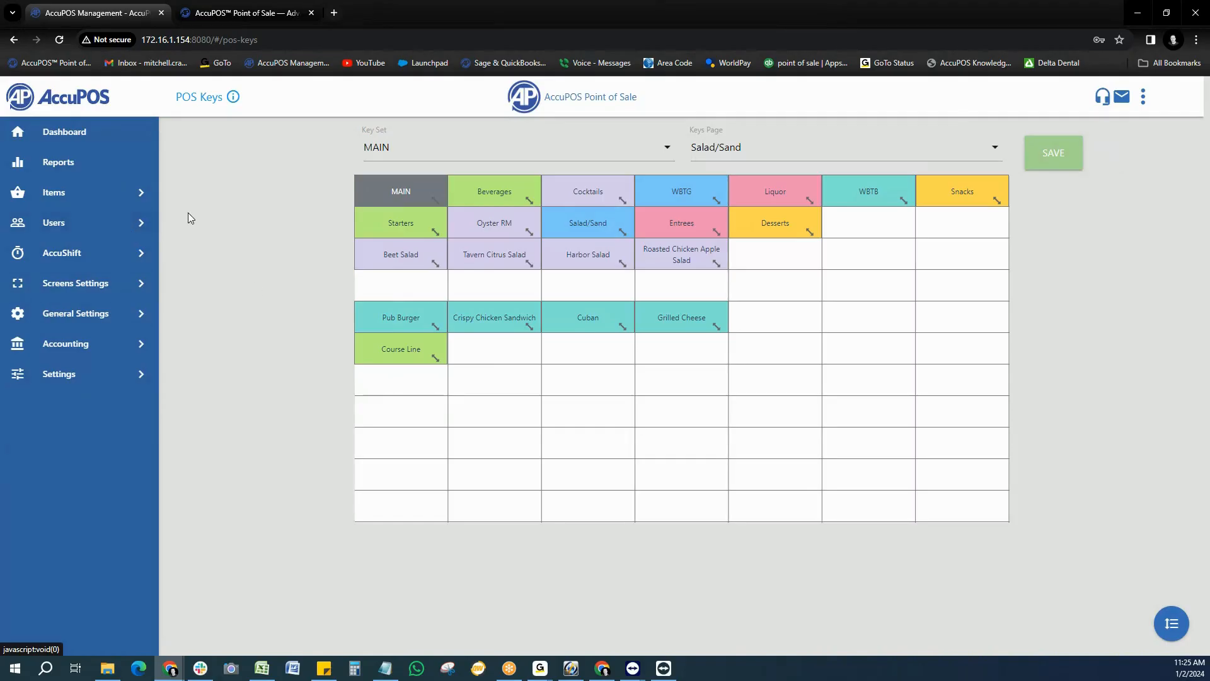
pyautogui.click(134, 226)
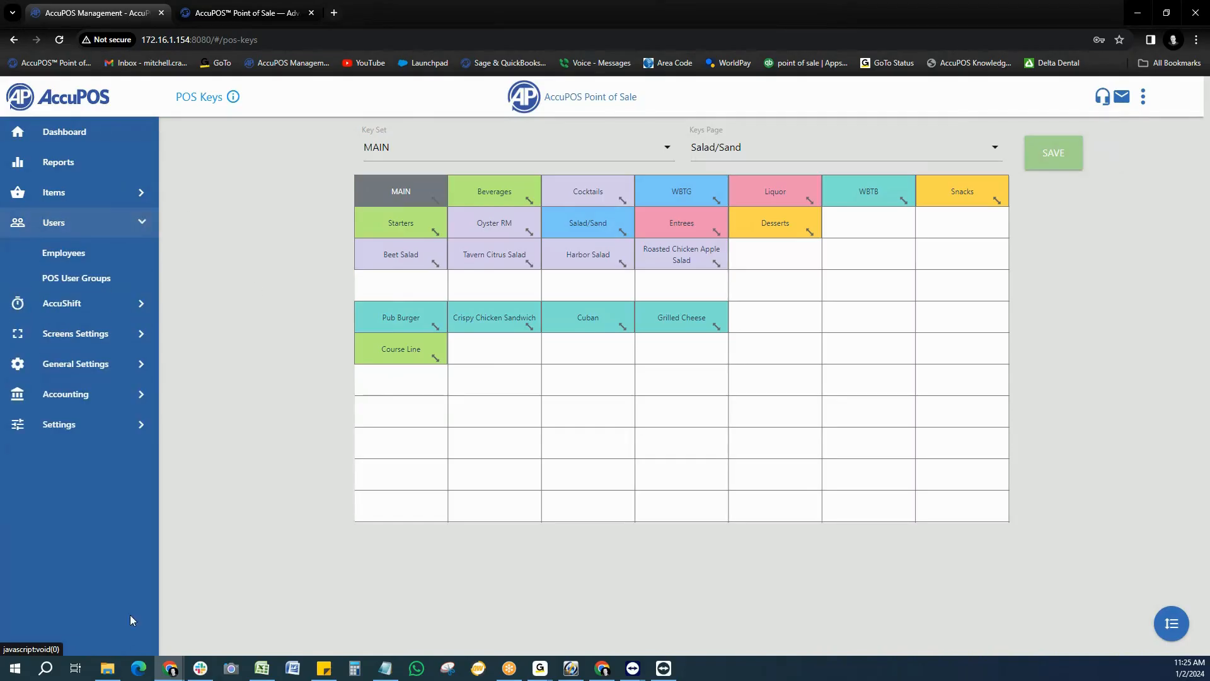
pyautogui.click(50, 255)
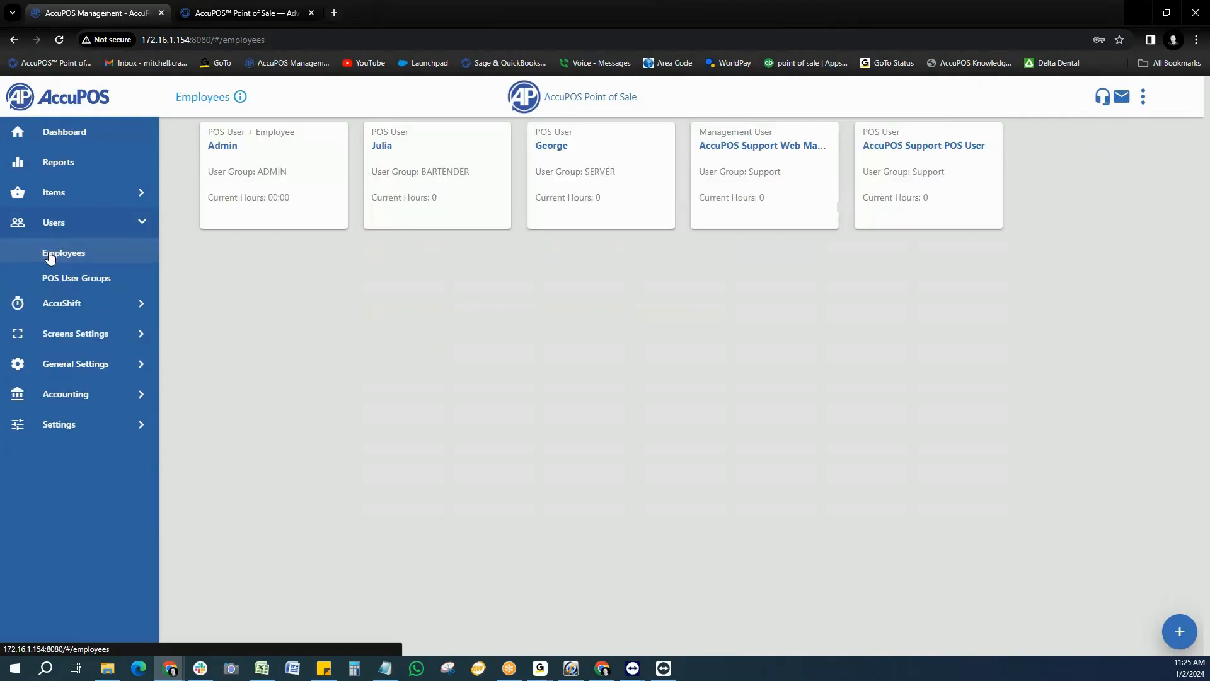
# View the ADMIN user group's Point of Sale Permissions under POS User Groups, and return to the Dashboard.
pyautogui.click(55, 278)
pyautogui.click(739, 144)
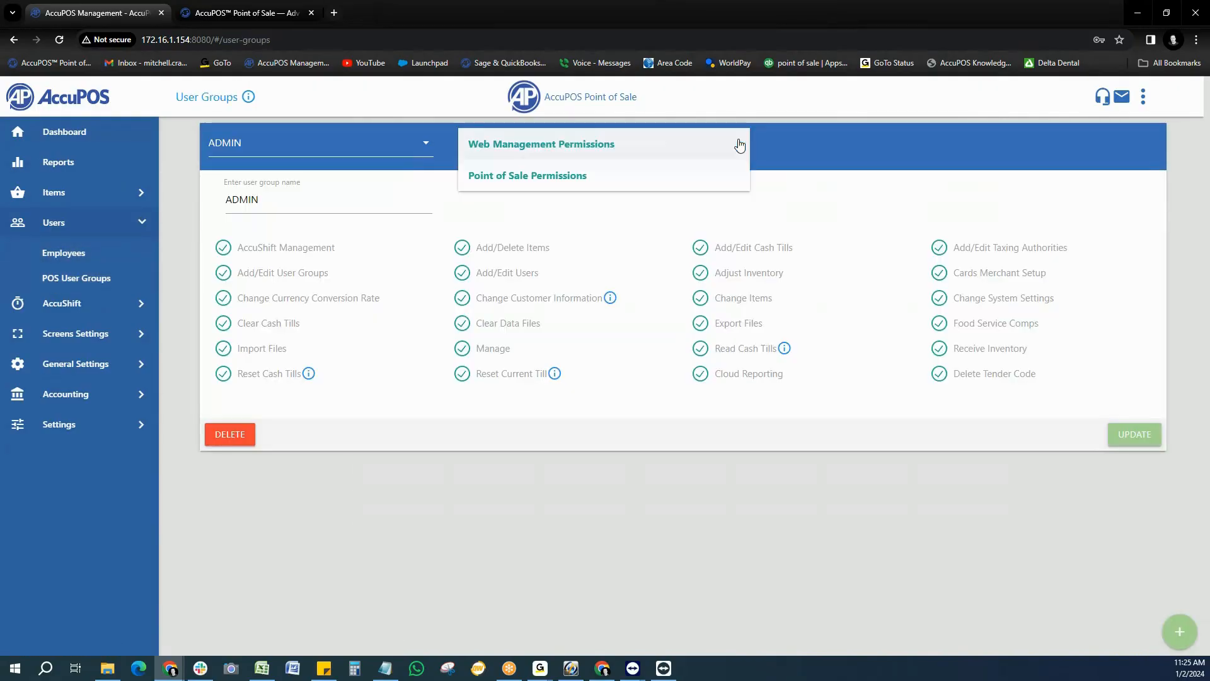
pyautogui.click(597, 176)
pyautogui.moveTo(850, 374)
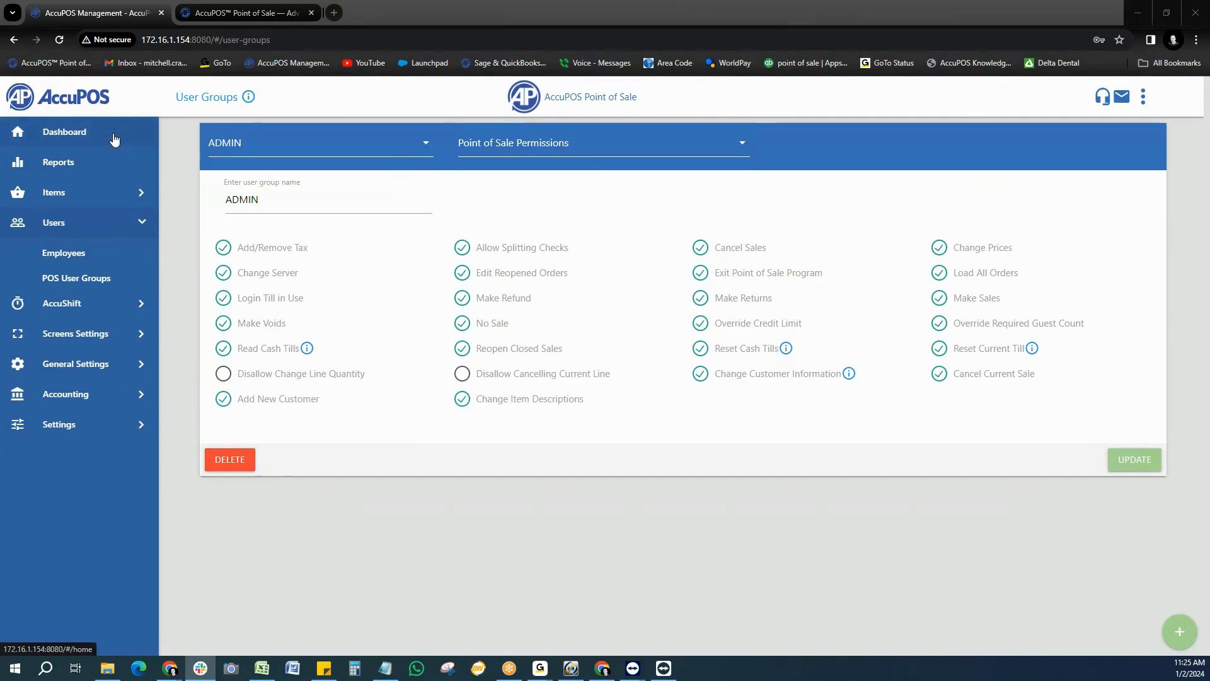
pyautogui.click(69, 133)
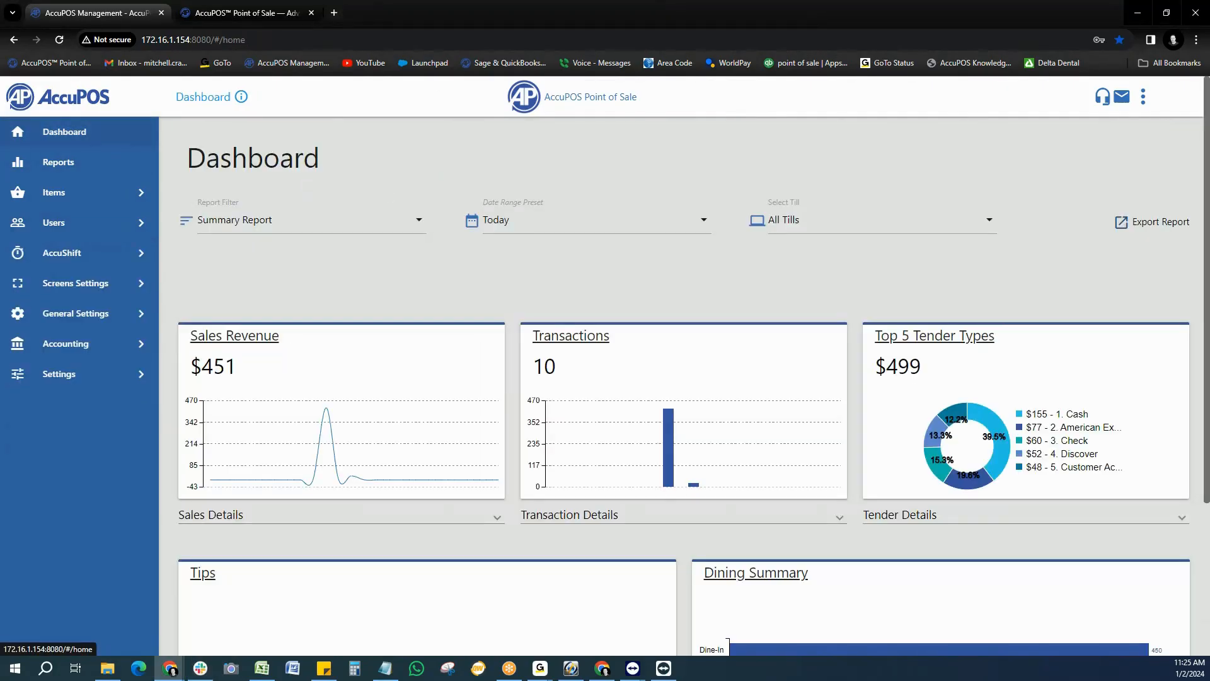